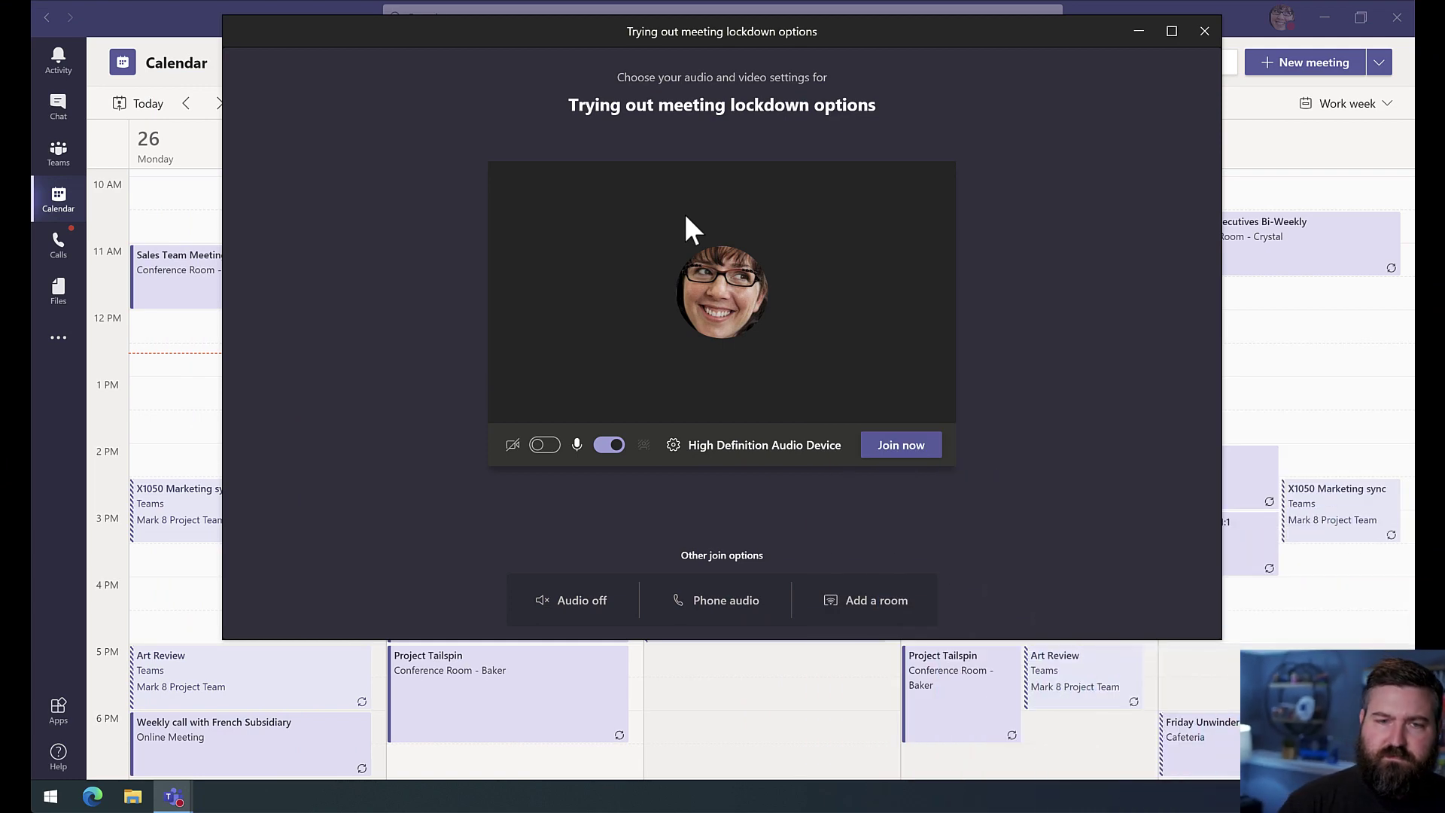
Step: Mute the microphone, join the "Trying out meeting lockdown options" meeting, and show its participants
click(606, 445)
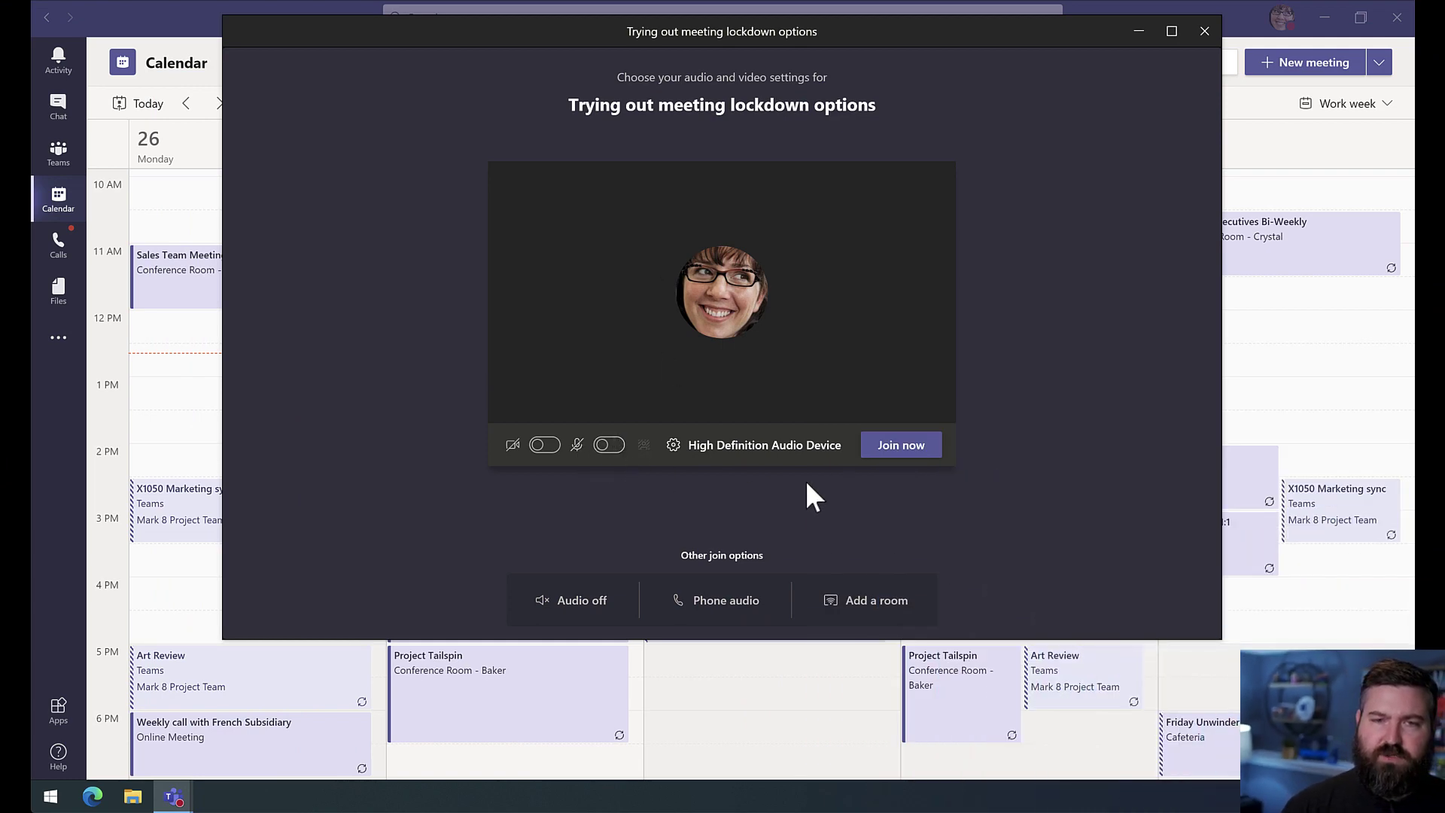
click(902, 455)
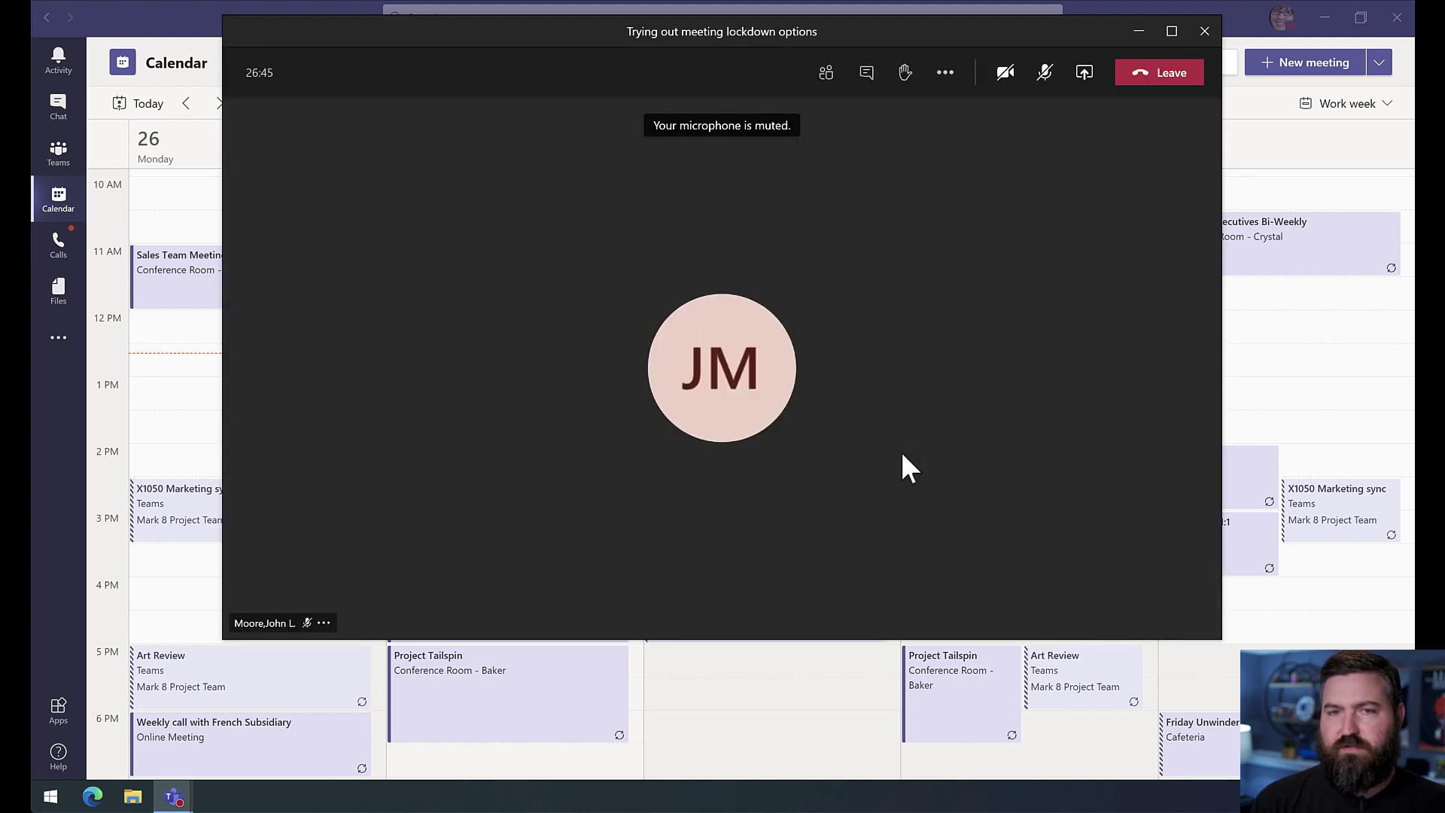
click(826, 72)
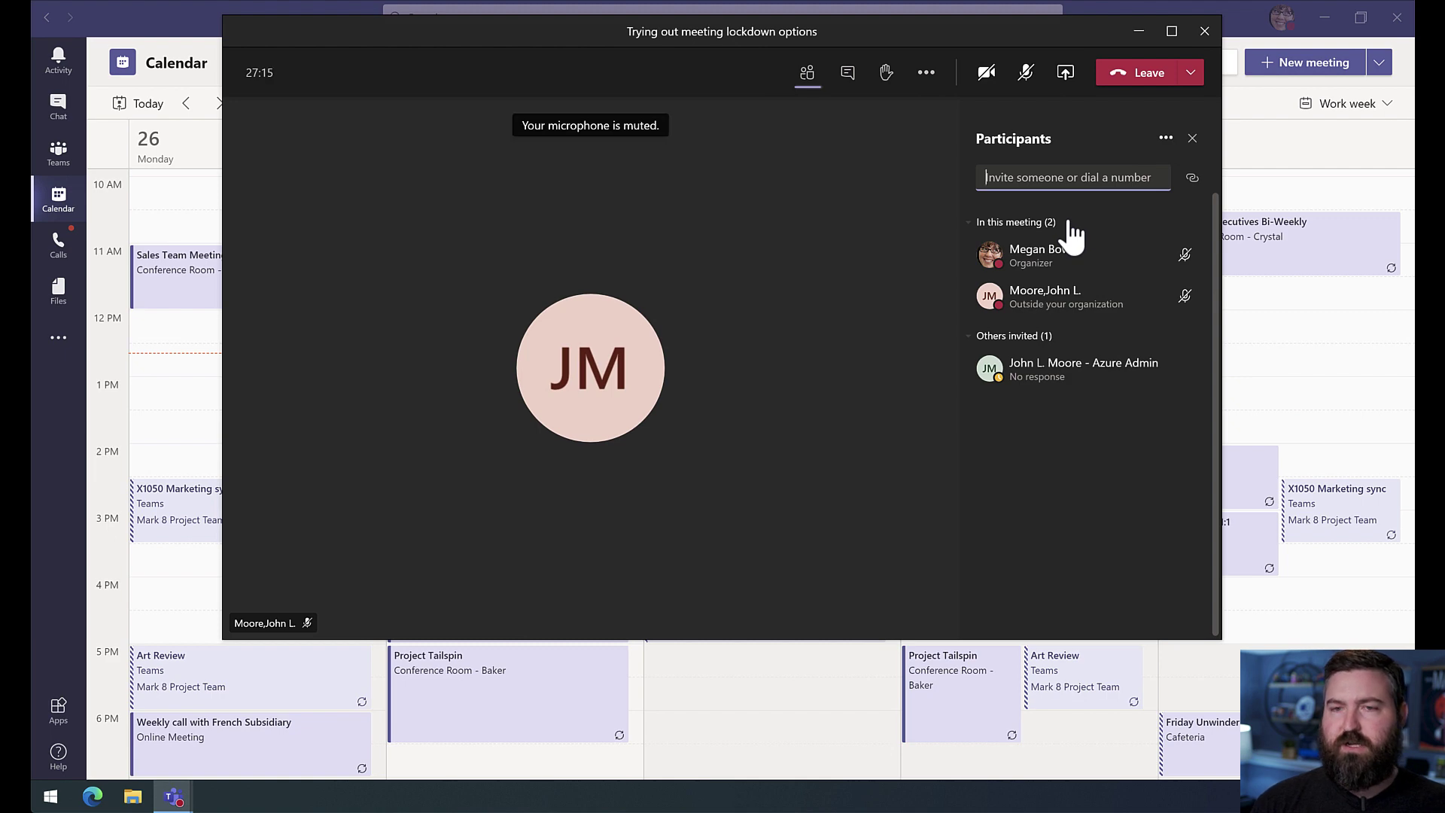
Step: View the scheduled meeting's details in the calendar, and bring the live meeting window back into view
drag(1004, 35, 884, 698)
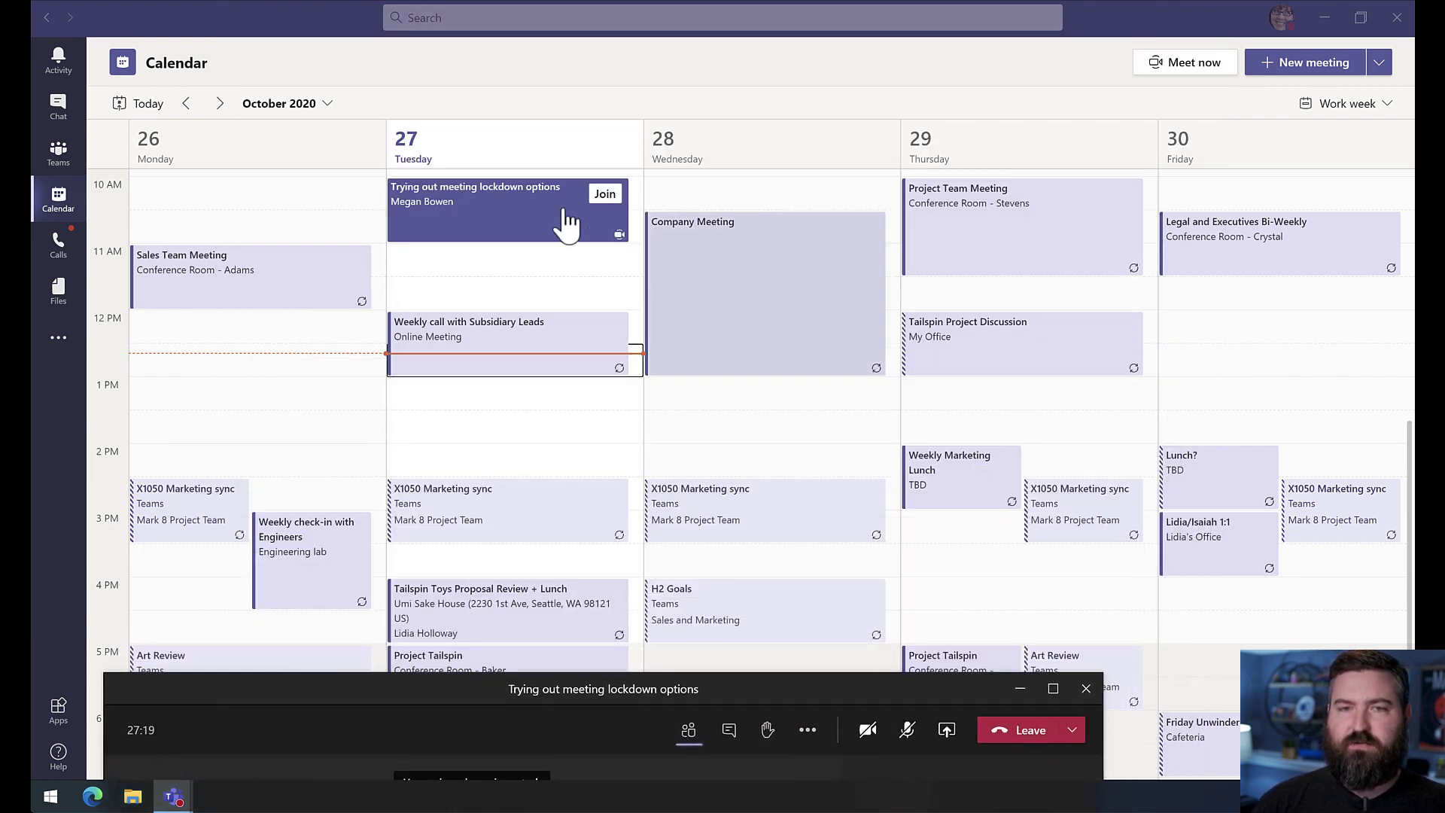
click(486, 214)
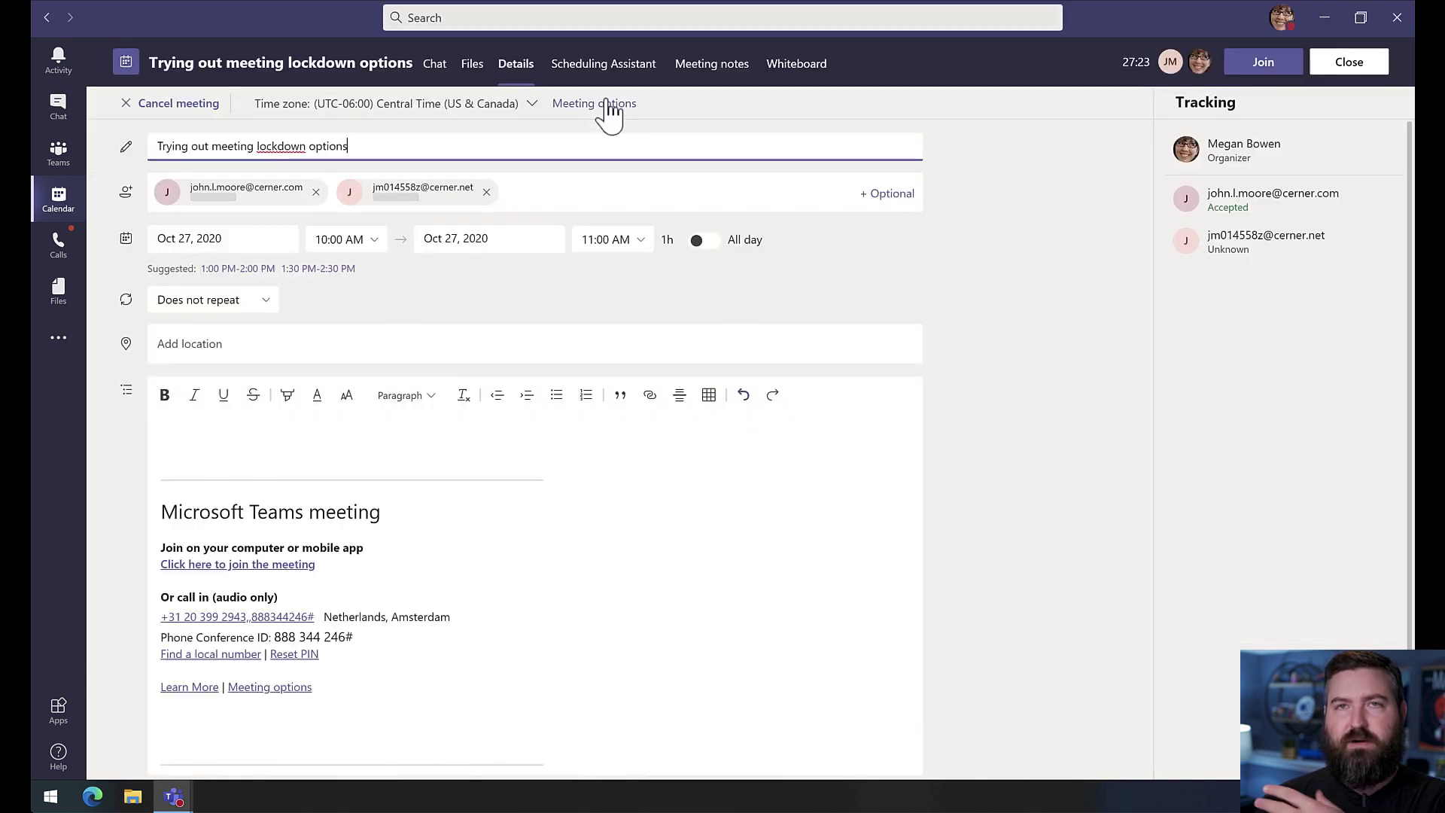
click(1324, 17)
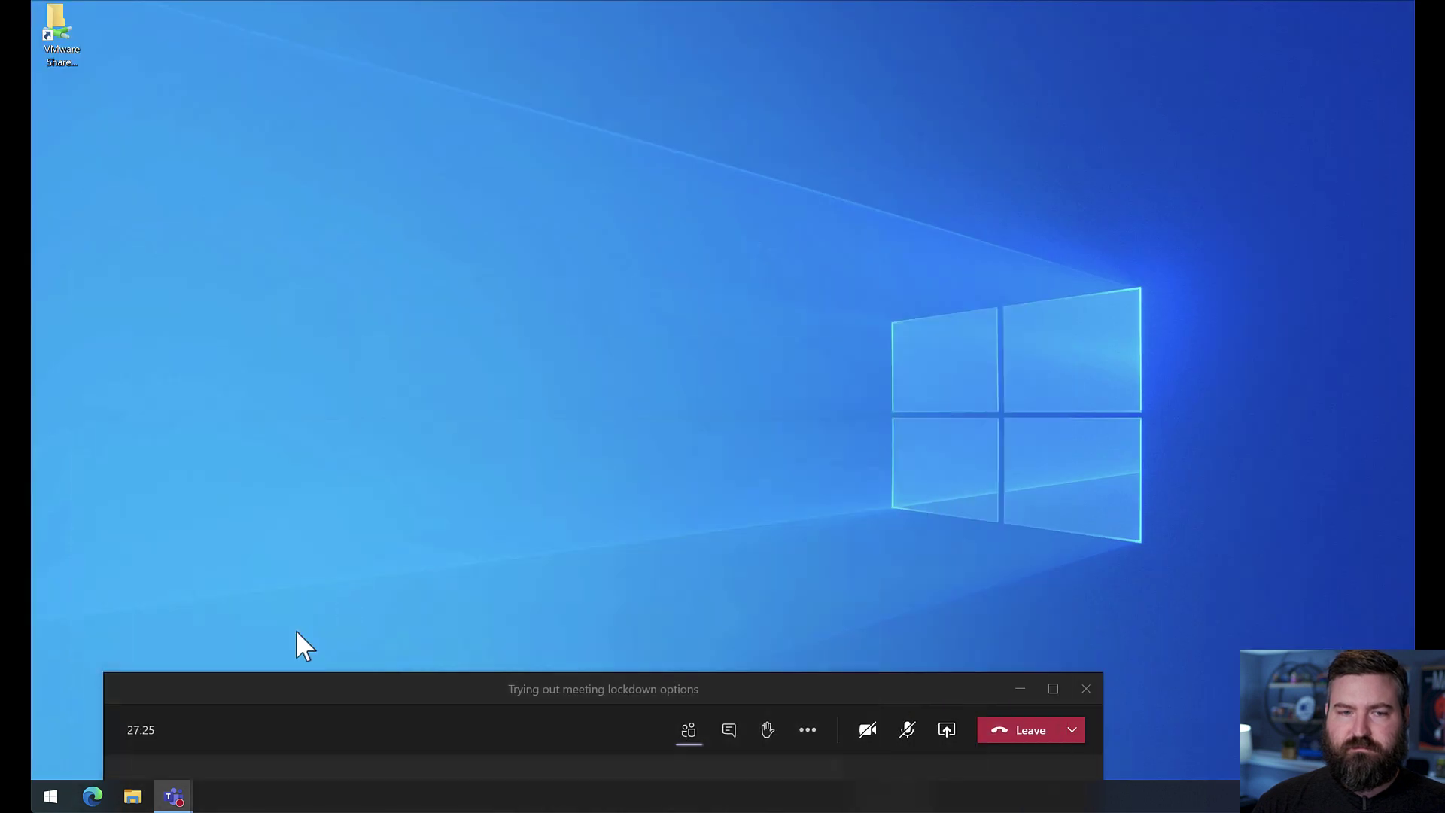
click(279, 712)
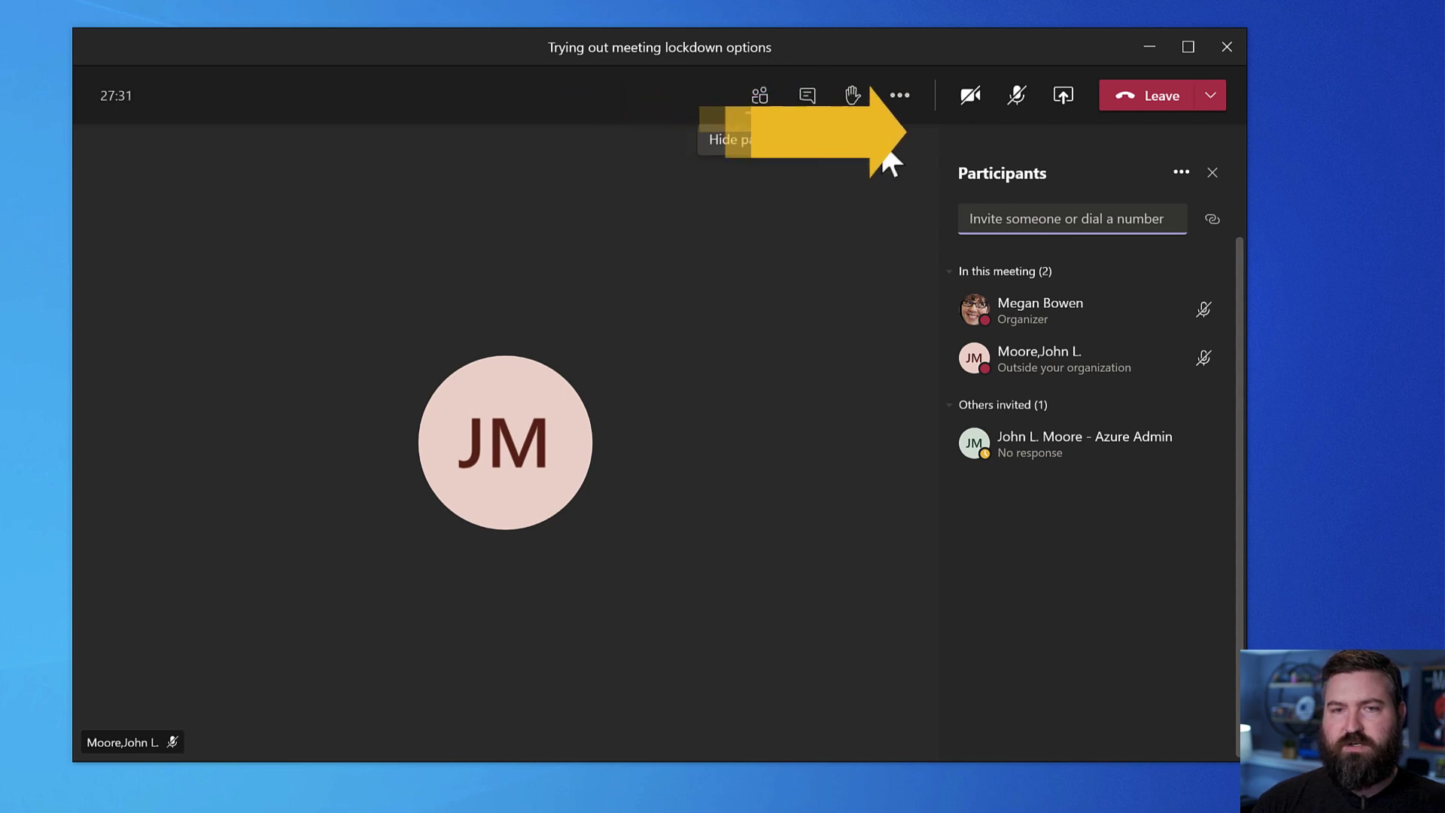
Step: Open the permission settings from the participants list, set "Who can present?" to Only me, and save
click(1174, 181)
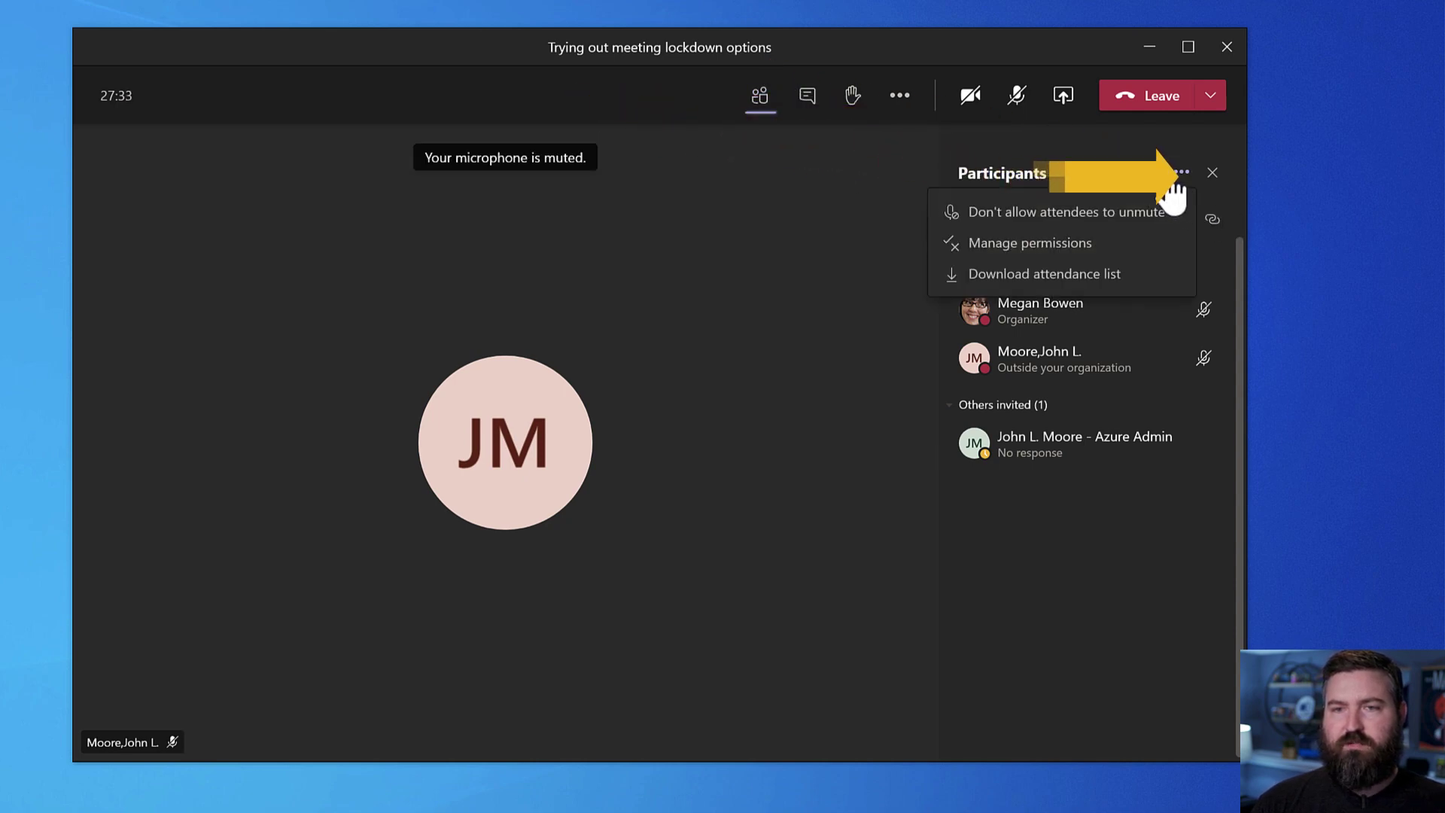
click(1020, 253)
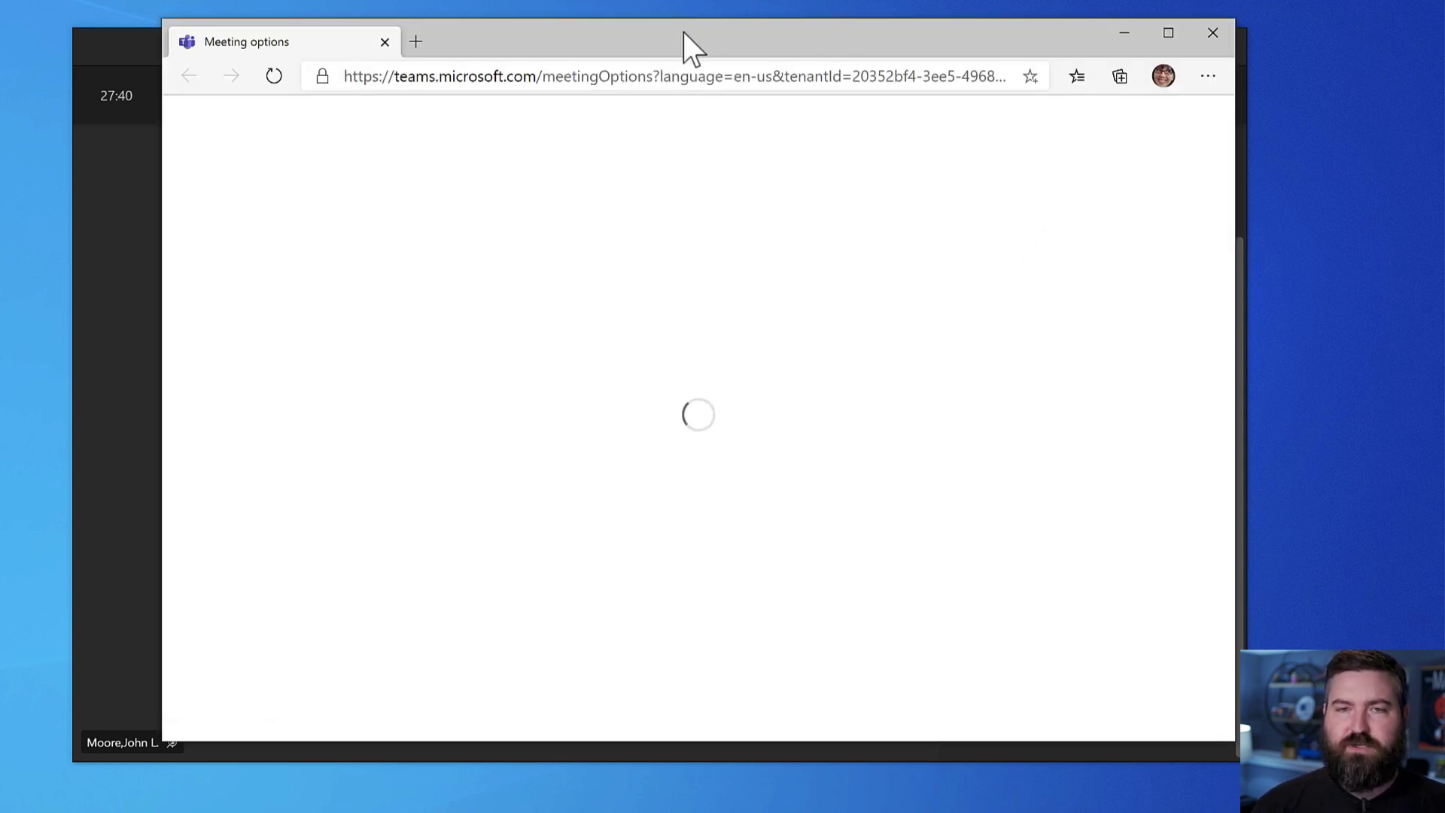
drag(684, 33, 781, 52)
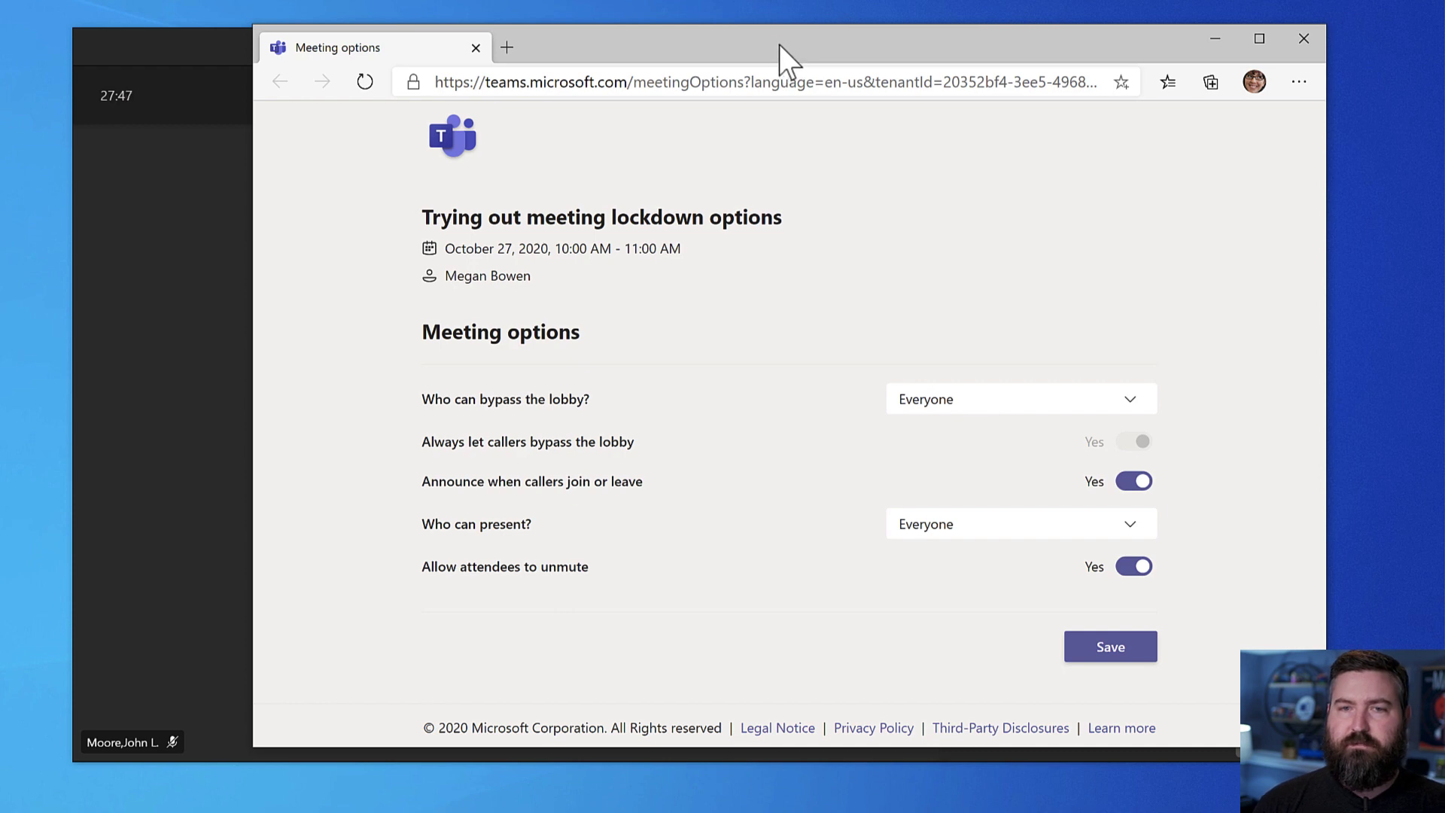
drag(779, 43, 837, 6)
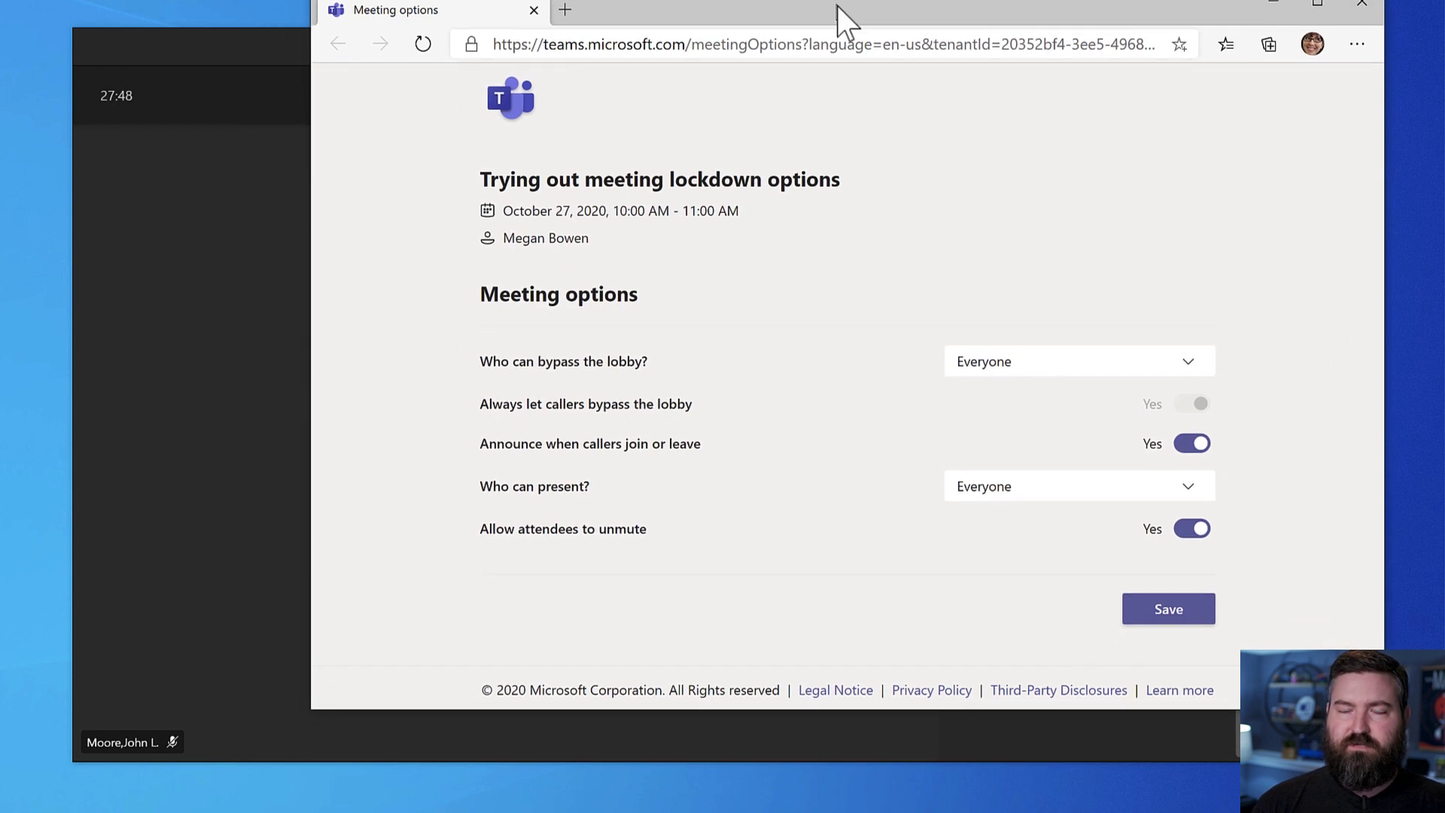
click(1031, 495)
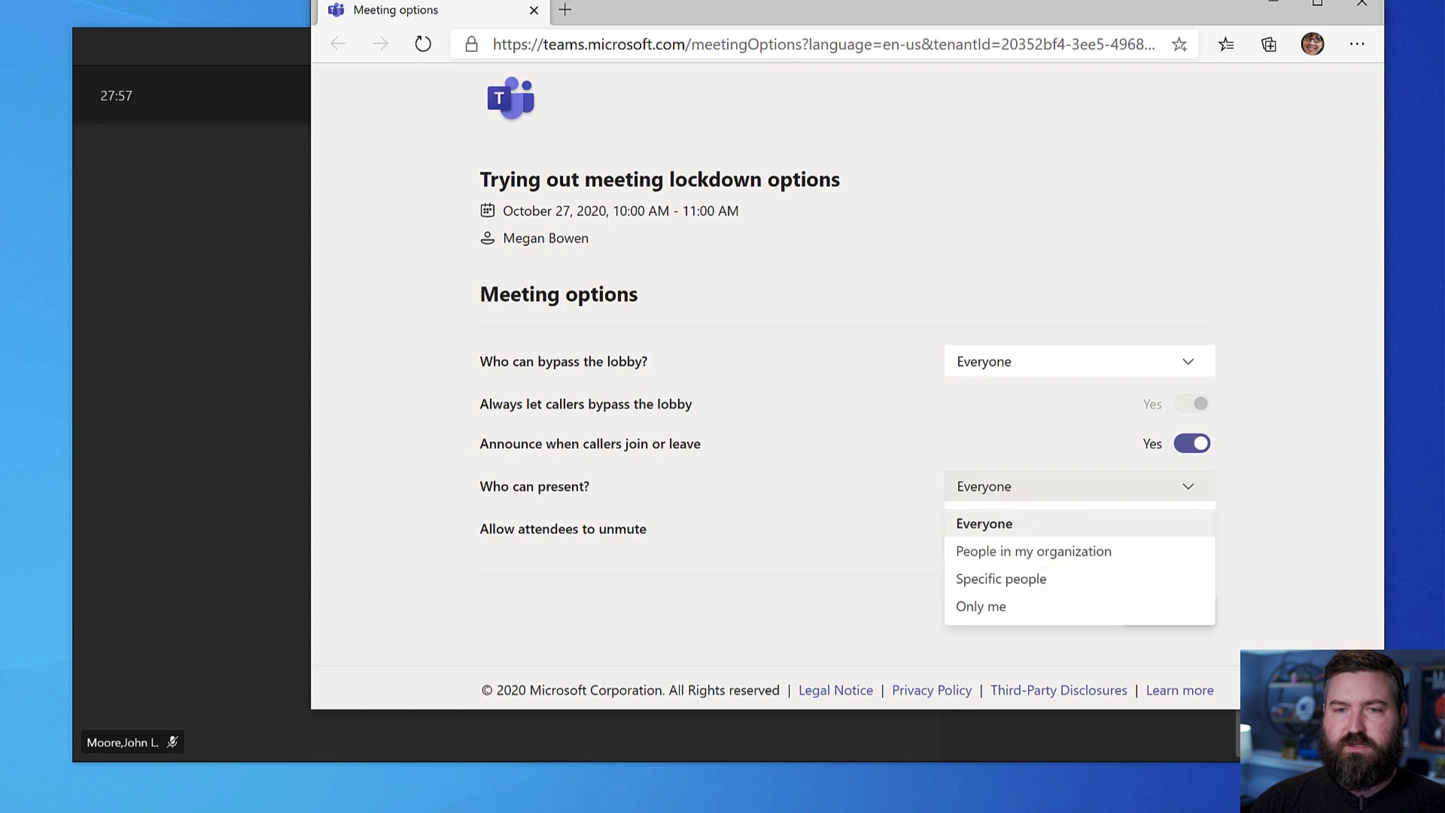
click(1019, 605)
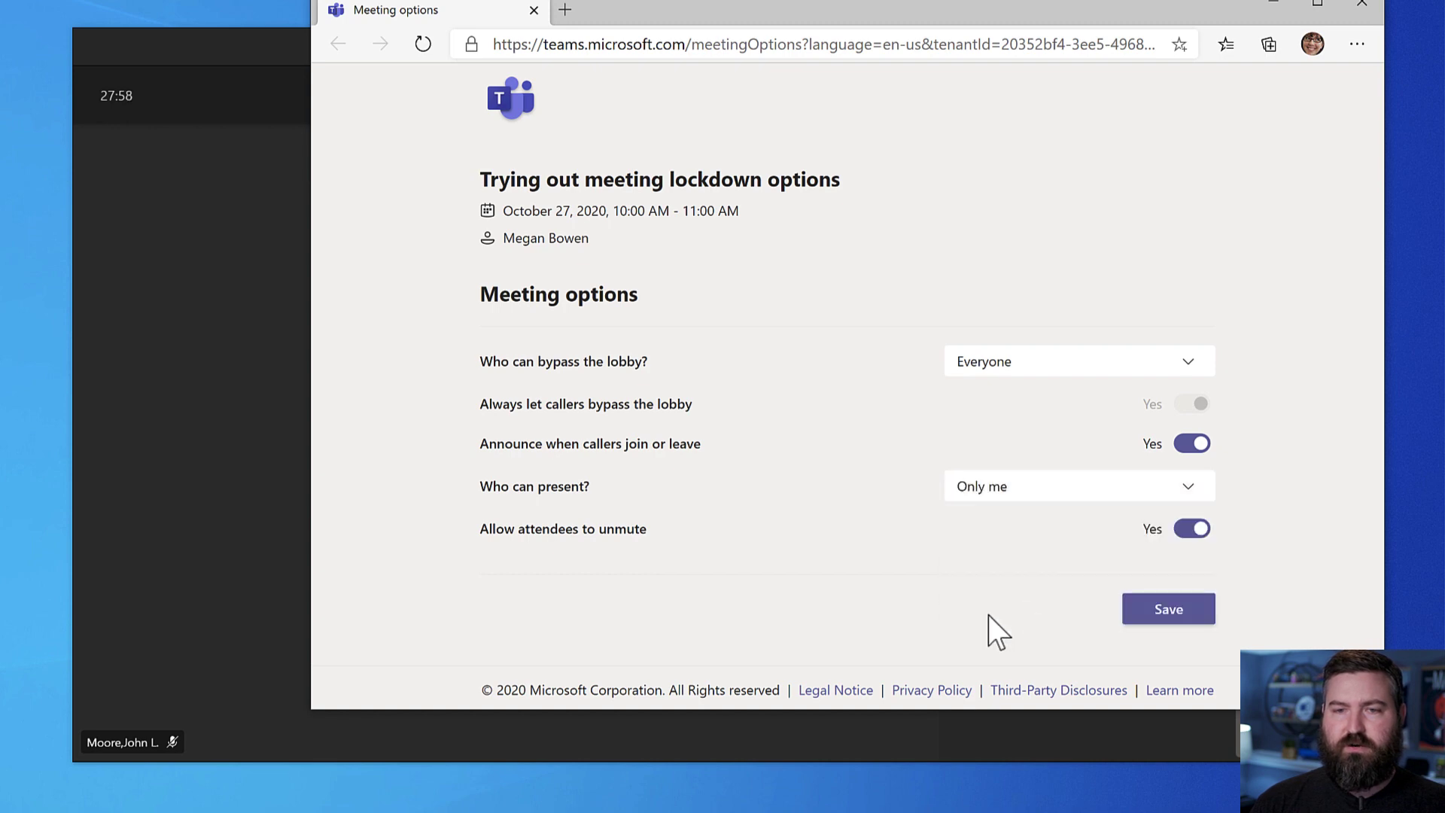
click(1171, 615)
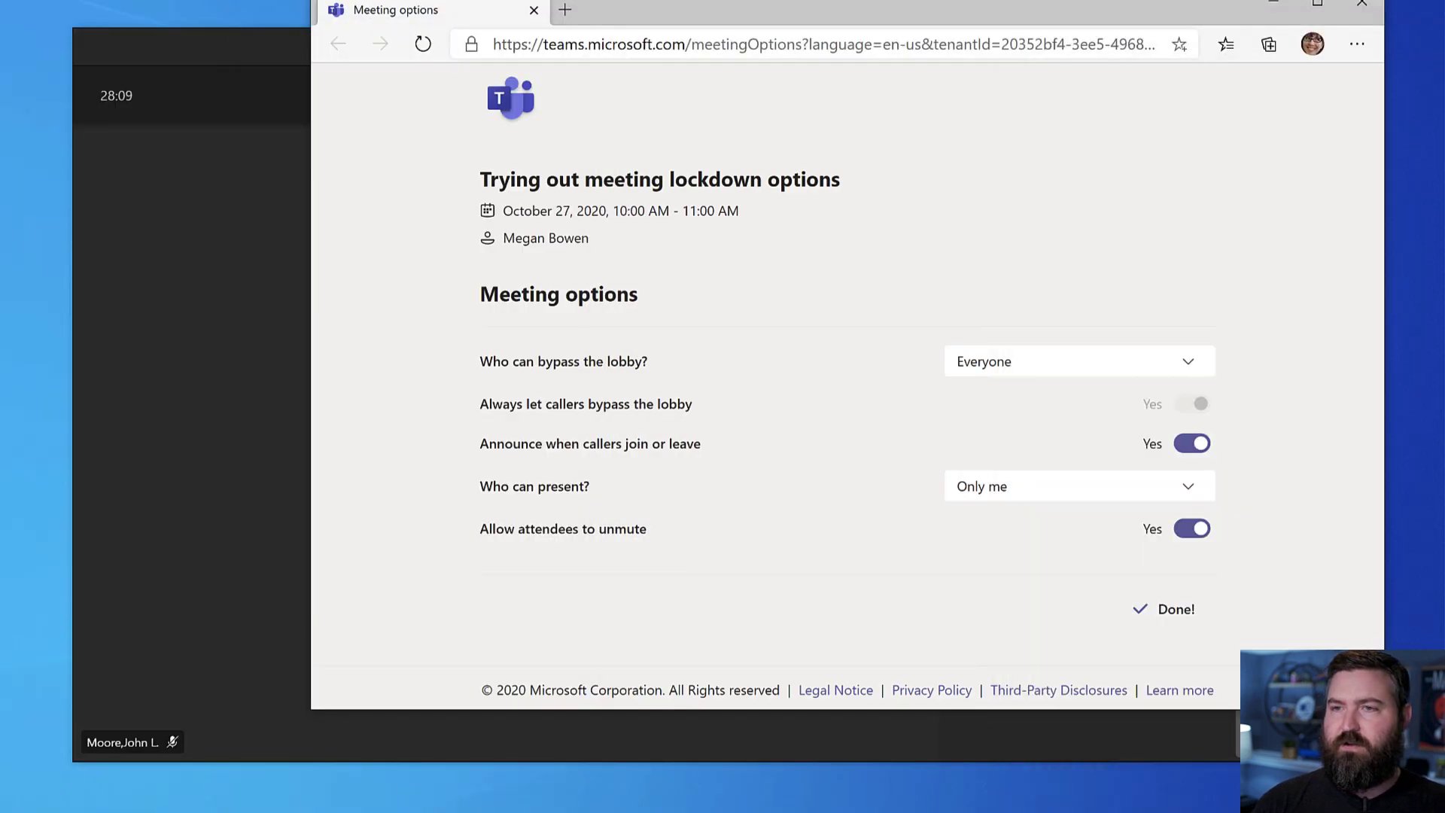
Step: Return to the meeting window and examine the participant roles and the actions available for the attendee
click(202, 251)
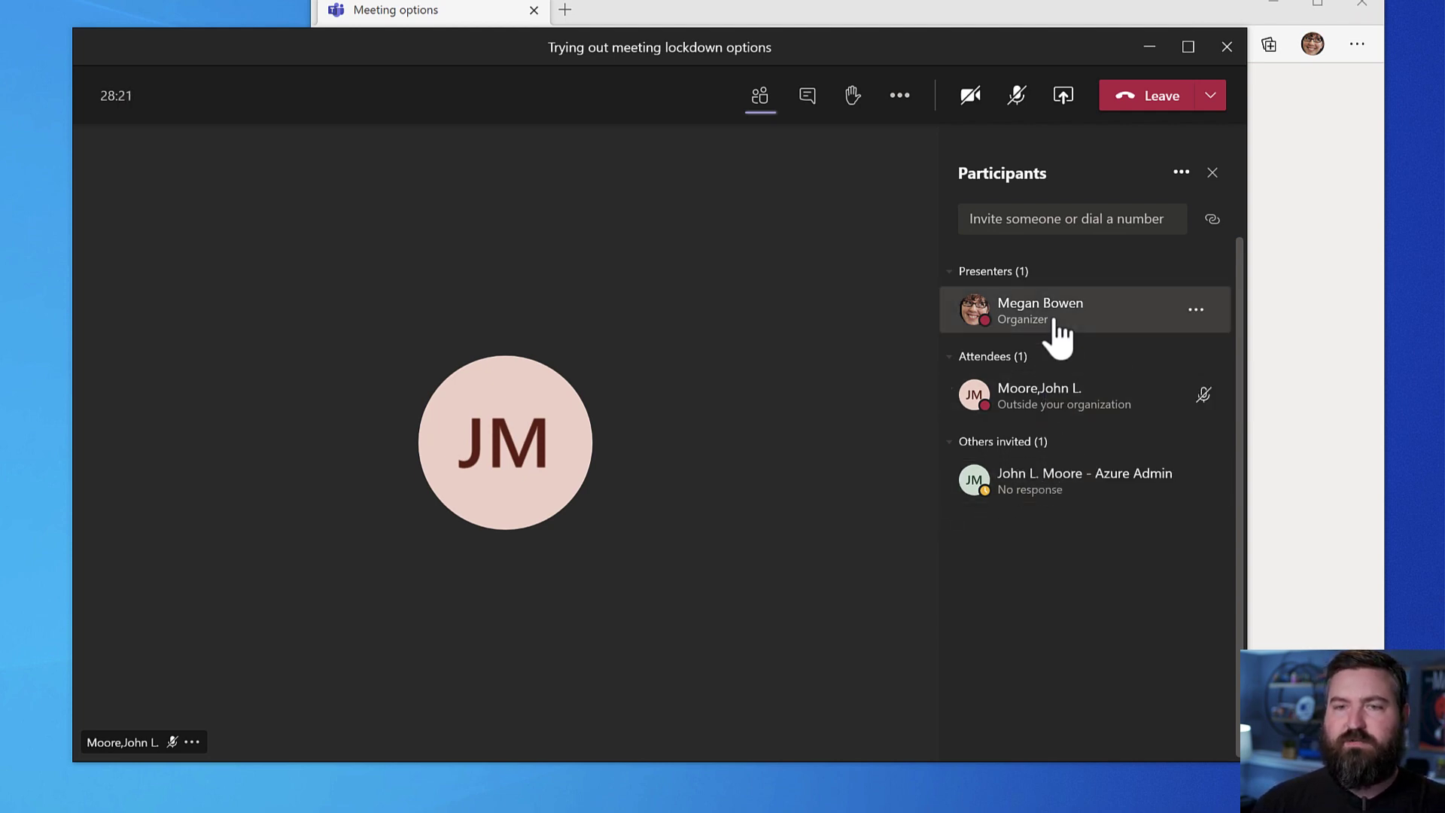
click(1187, 402)
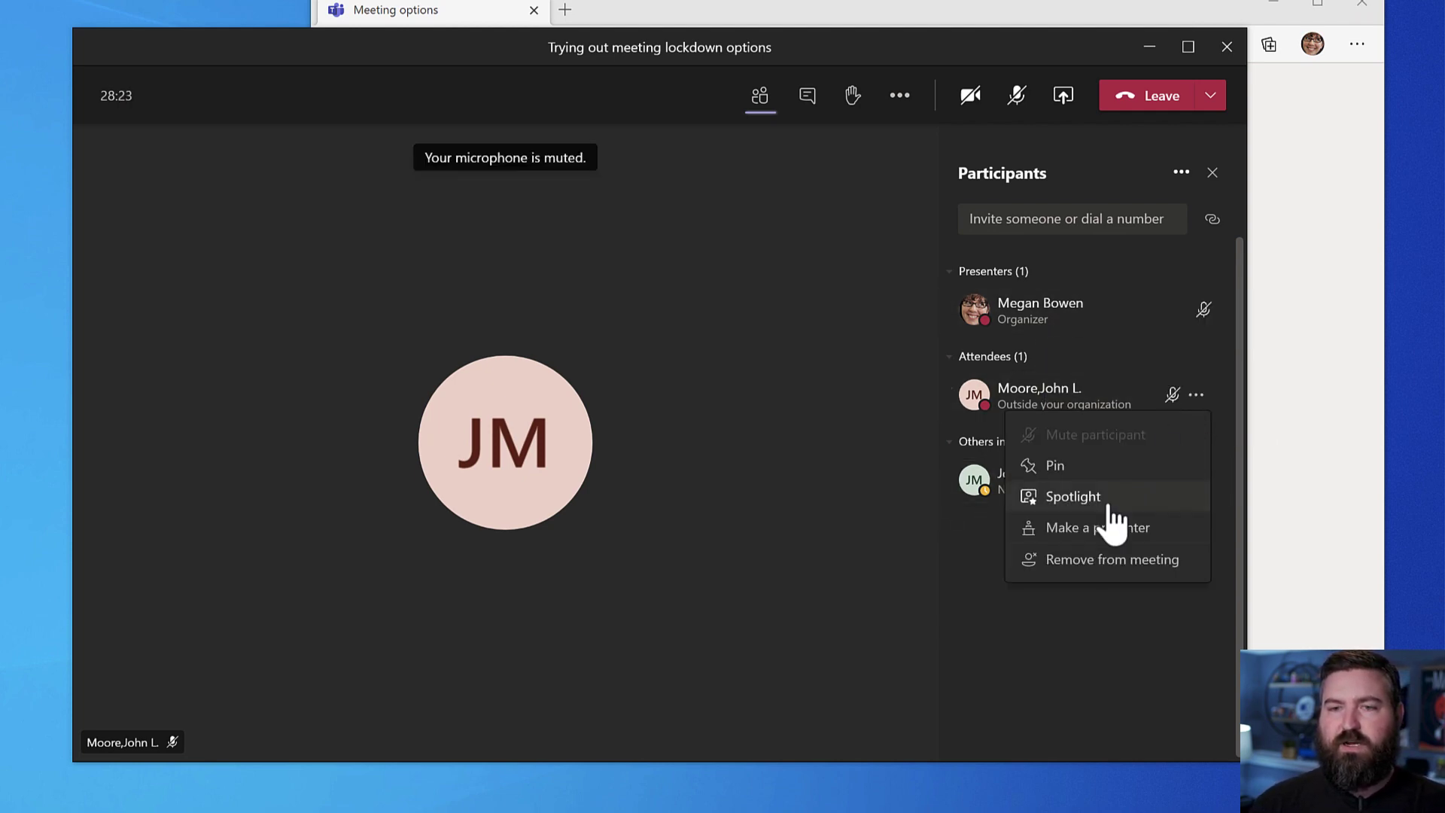
click(847, 633)
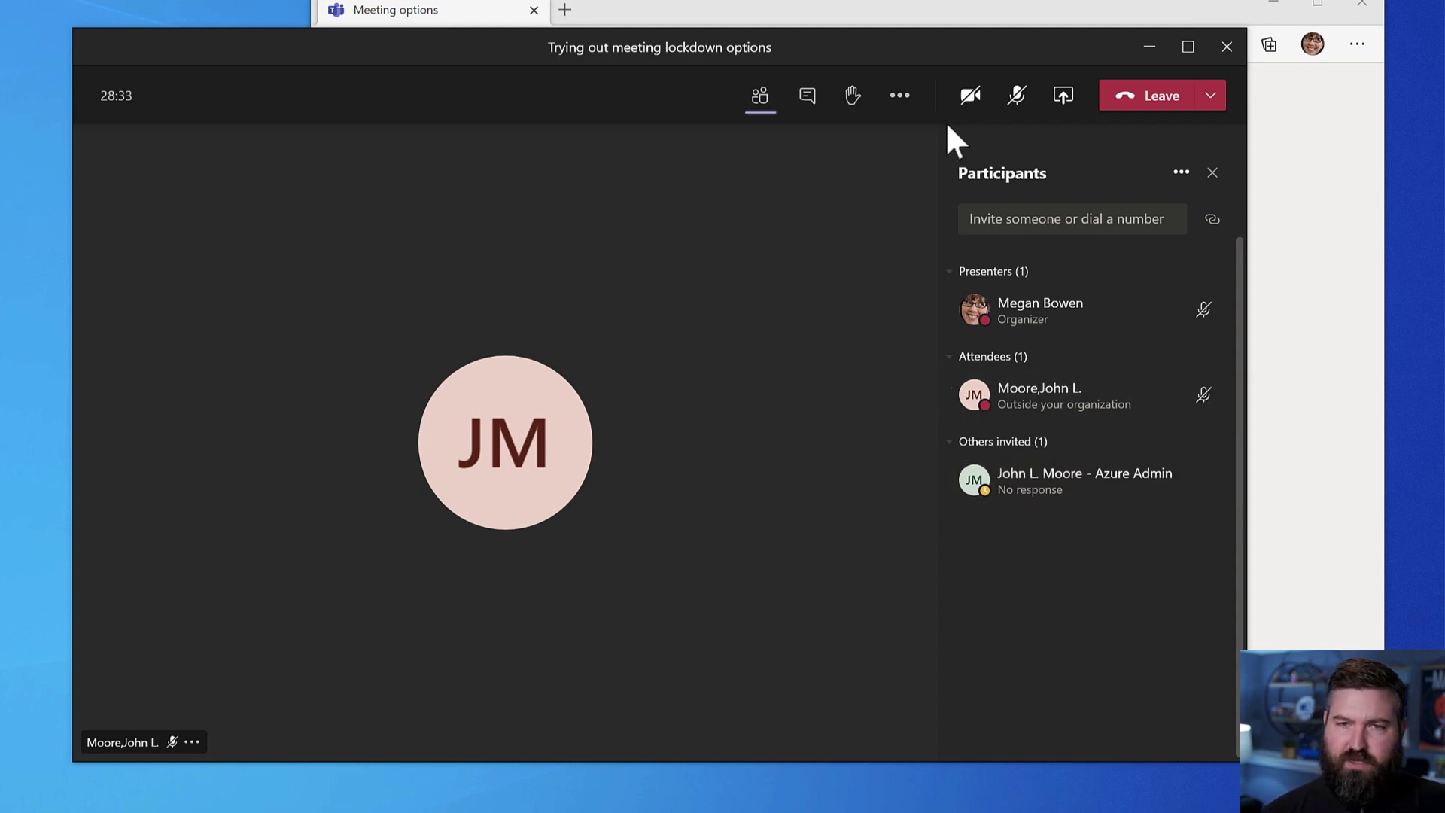
Step: Show Meeting options inside the meeting window in place of the participants list, and close the browser page with the same options
click(896, 104)
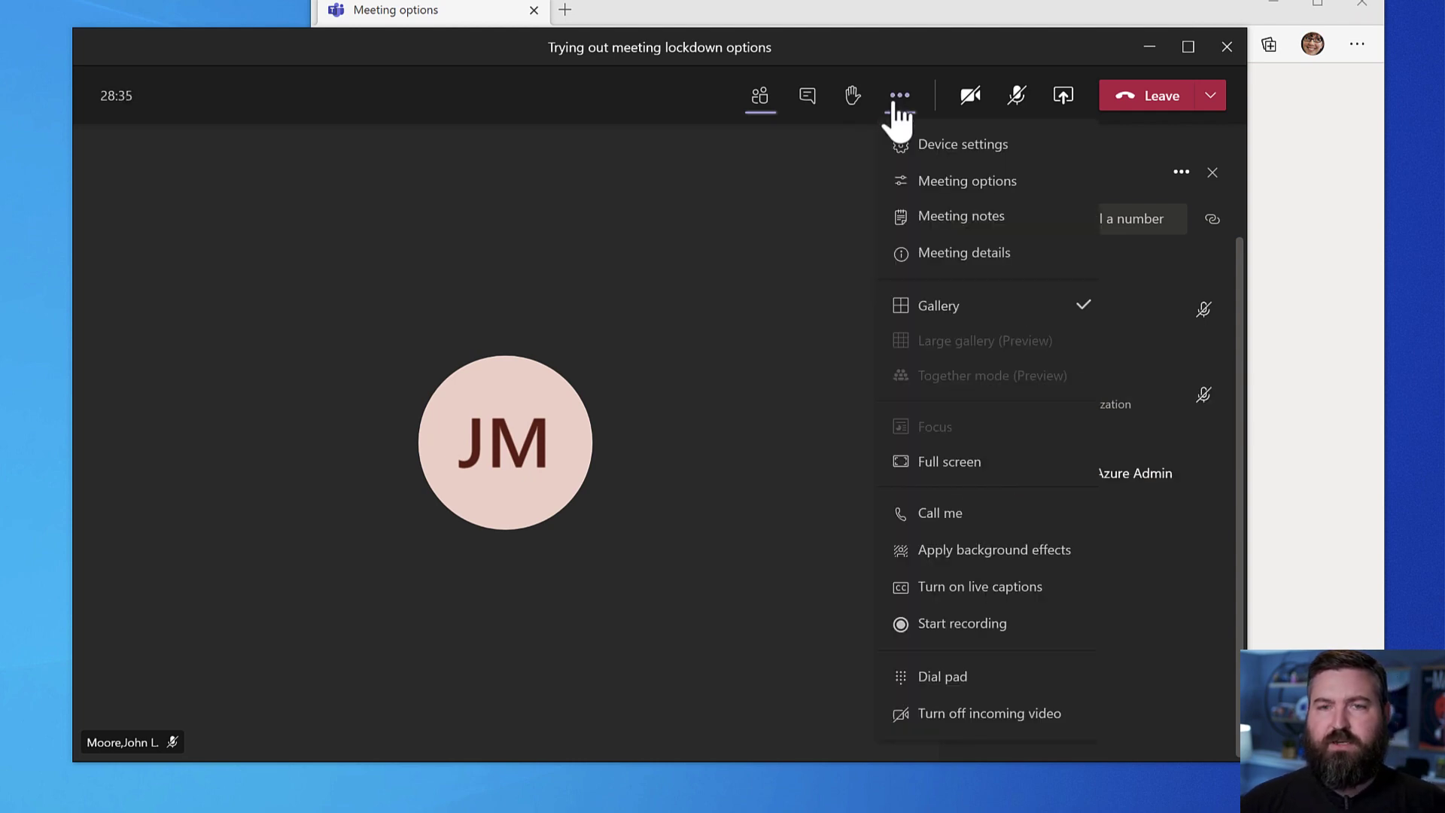
click(757, 101)
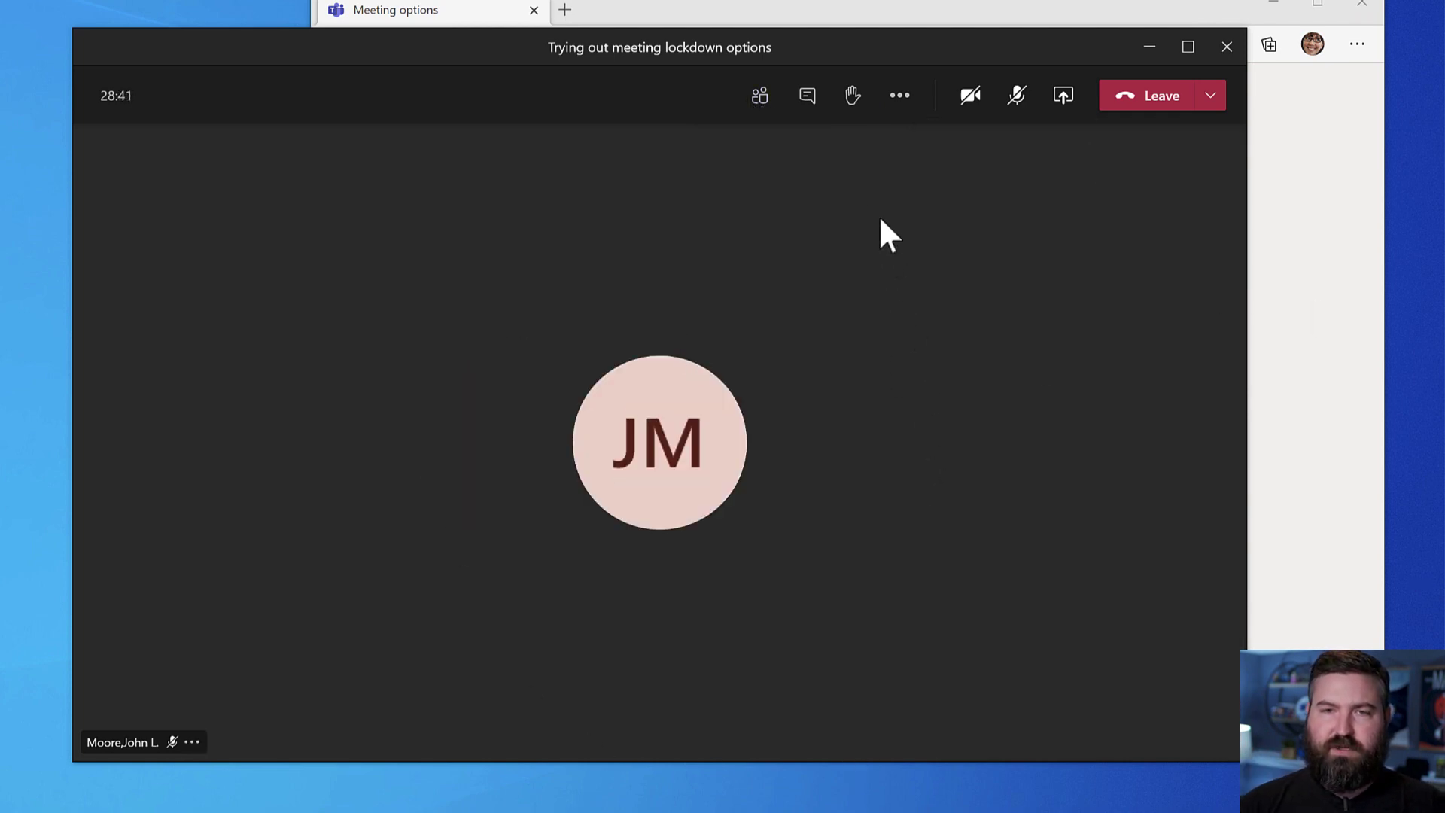
click(897, 103)
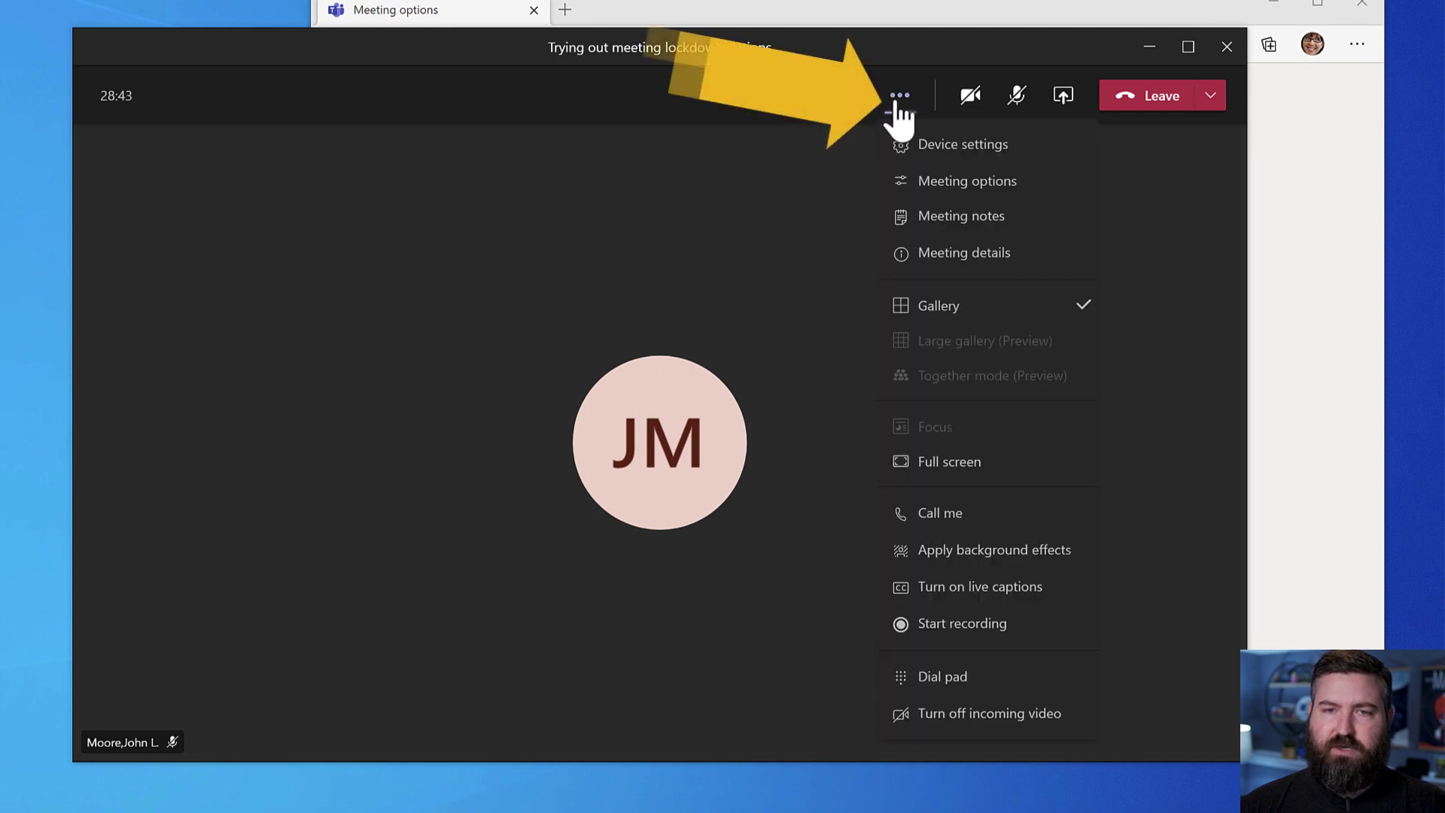
click(981, 197)
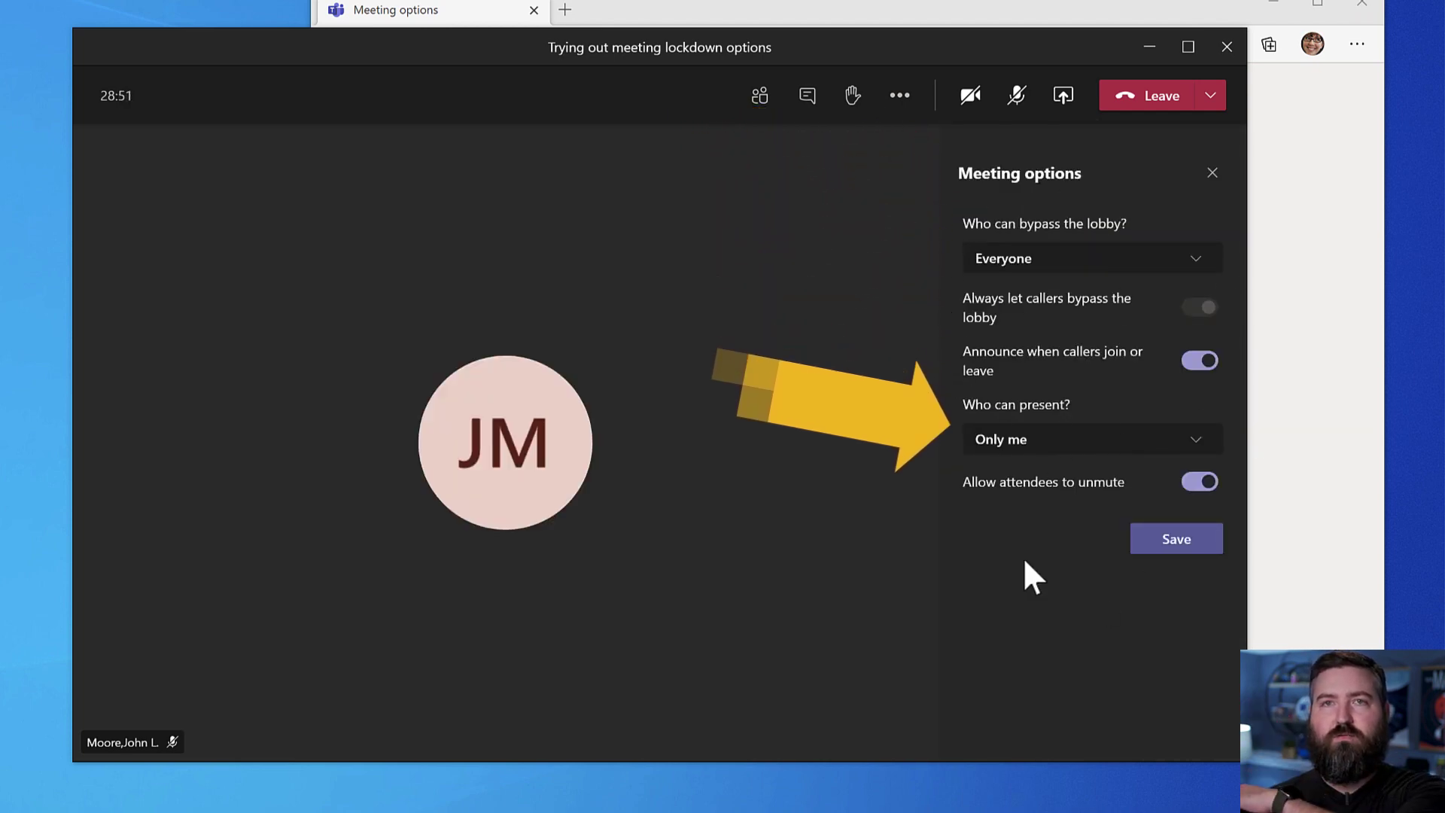
click(1134, 8)
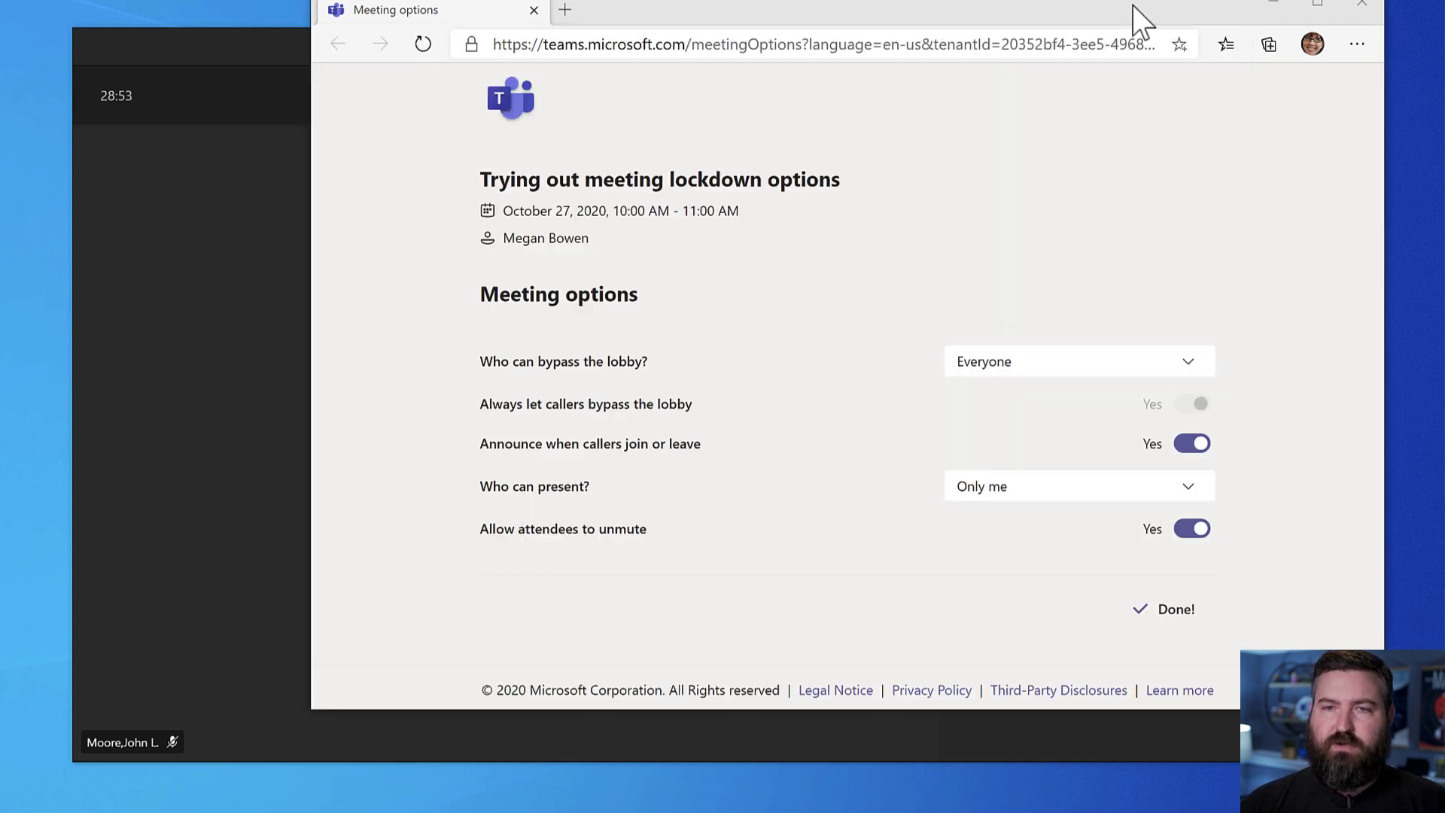
click(1362, 4)
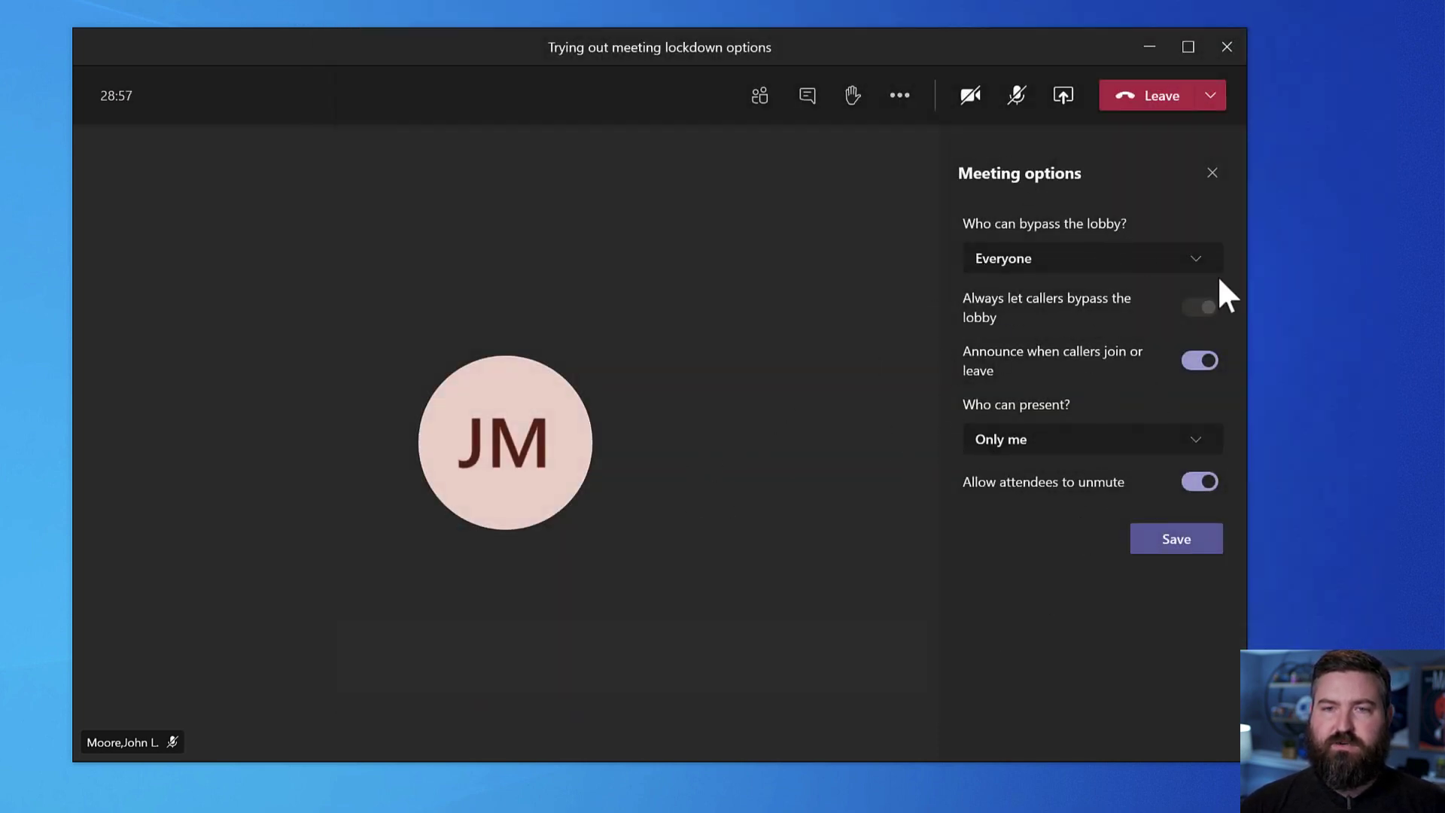
Step: Turn off "Allow attendees to unmute" in Meeting options and save the change
click(898, 102)
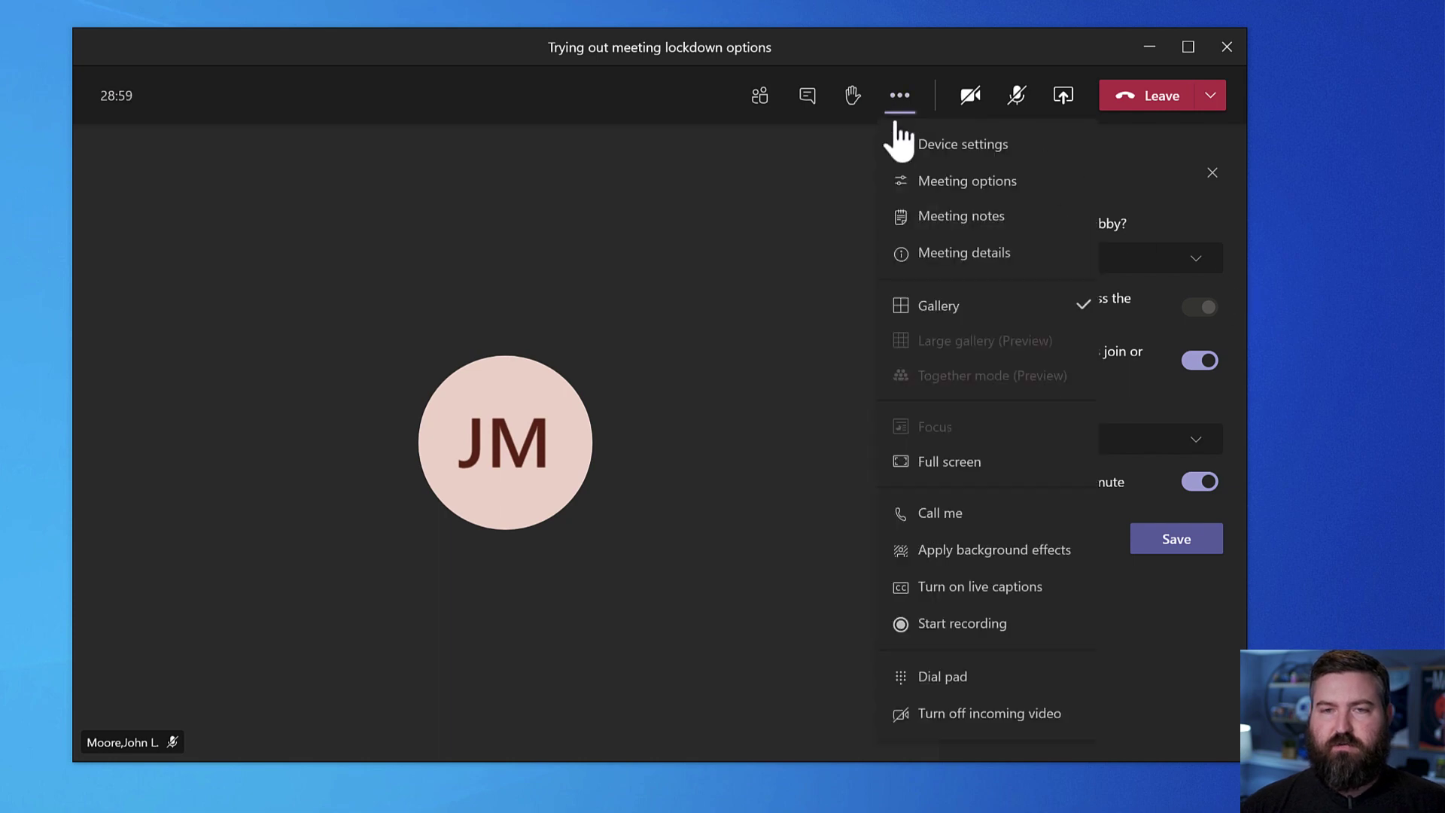
click(855, 260)
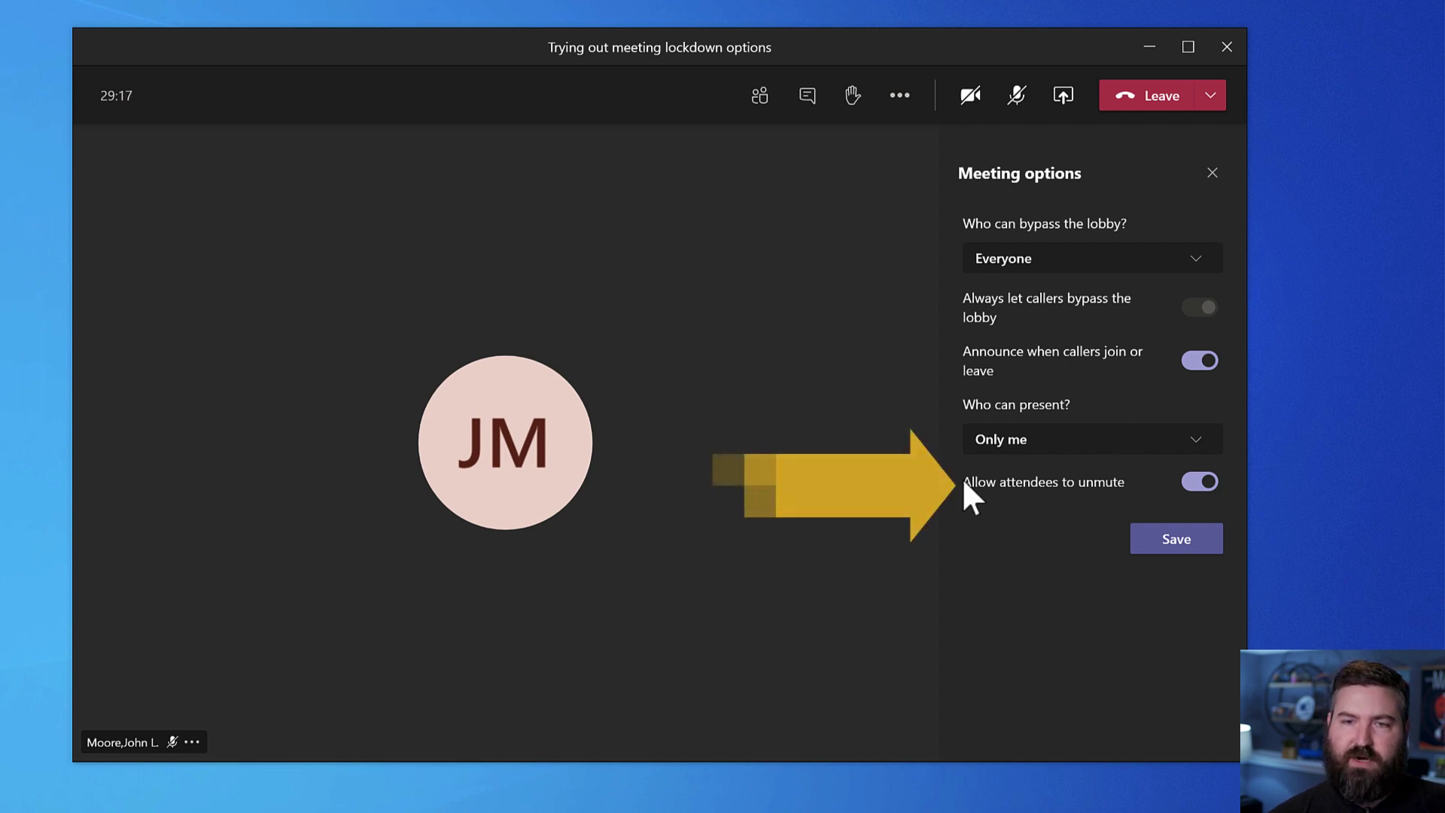
drag(978, 482, 995, 482)
click(991, 504)
drag(1125, 482, 975, 482)
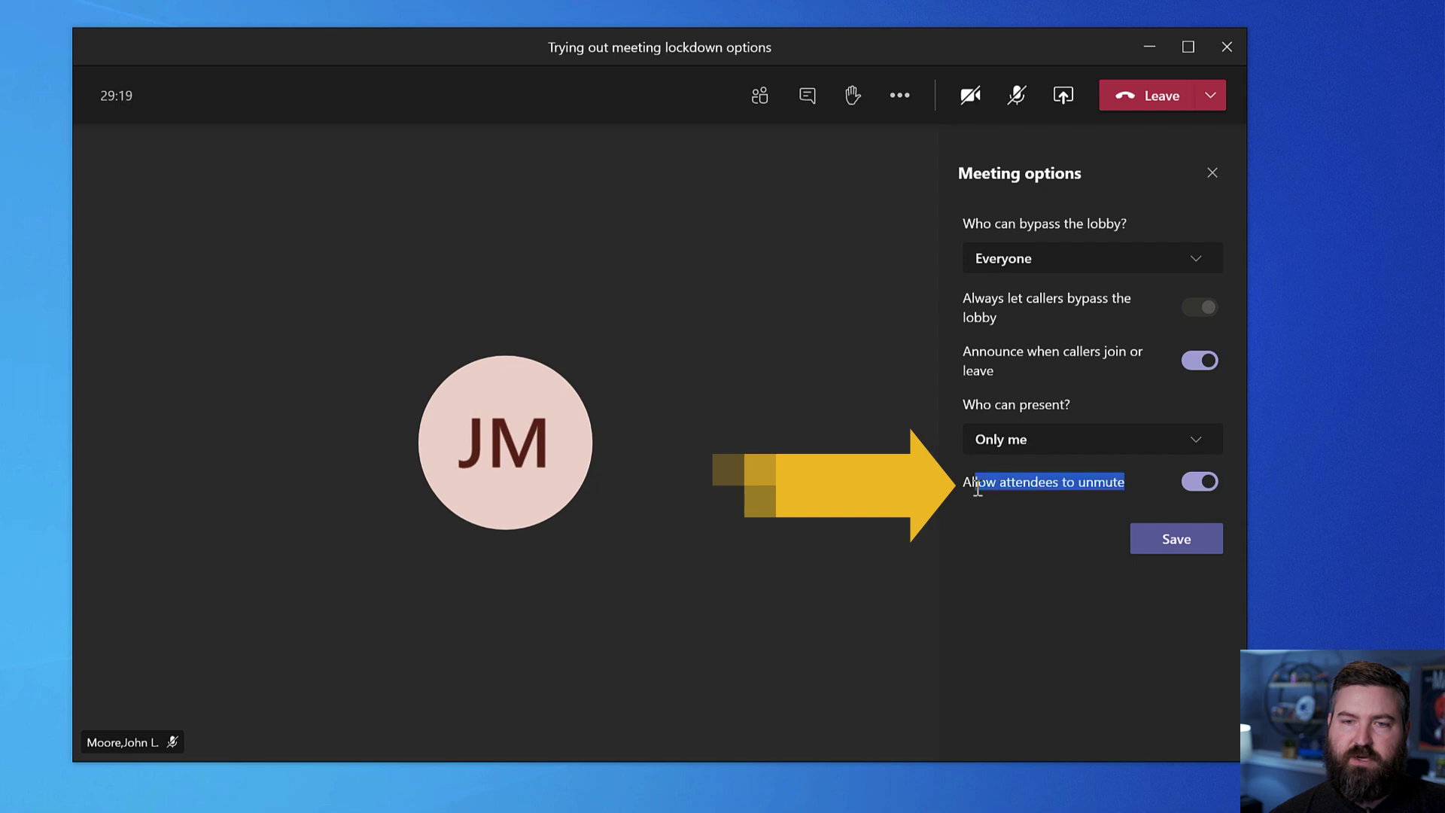
click(1200, 482)
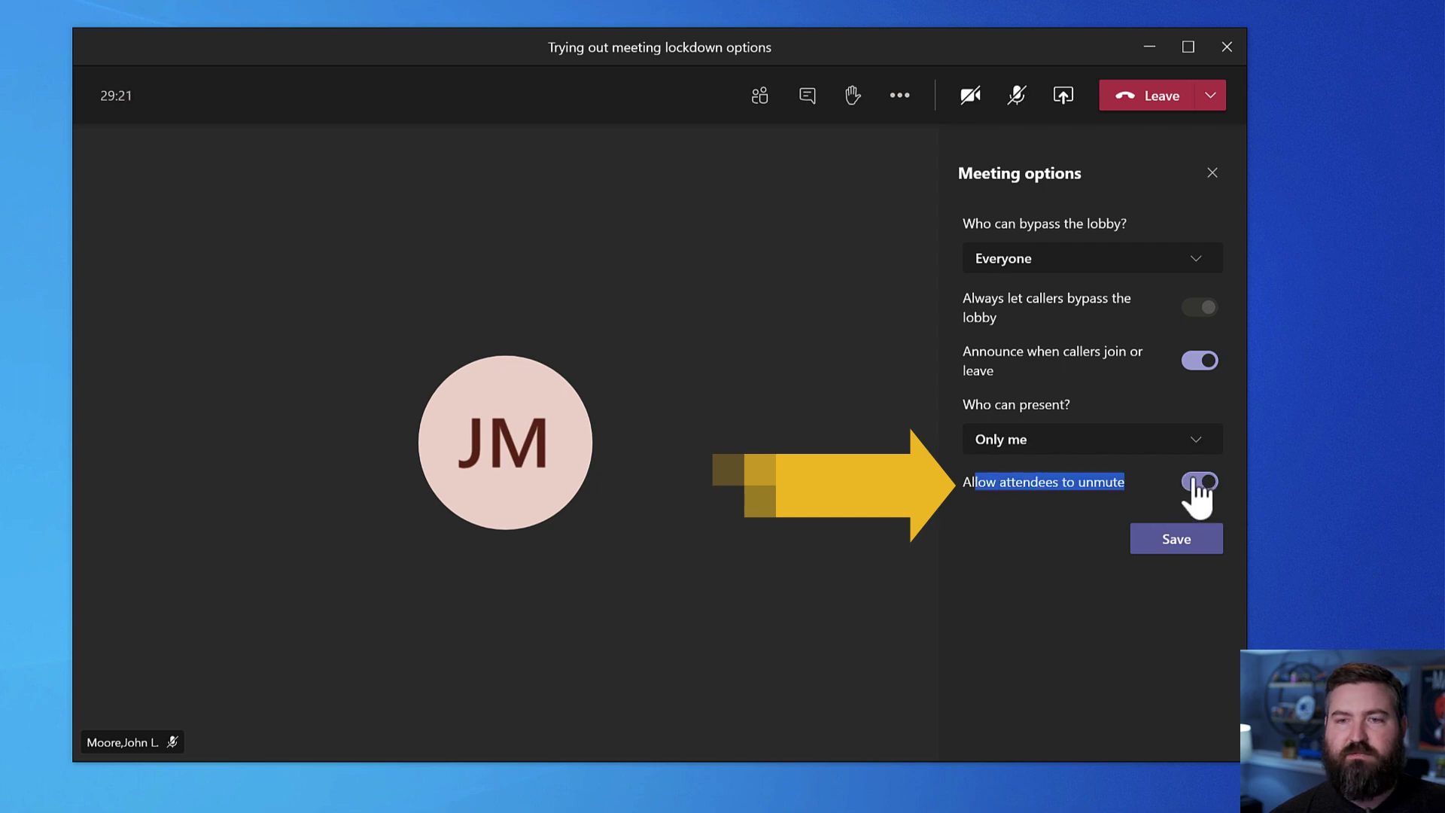
click(1151, 540)
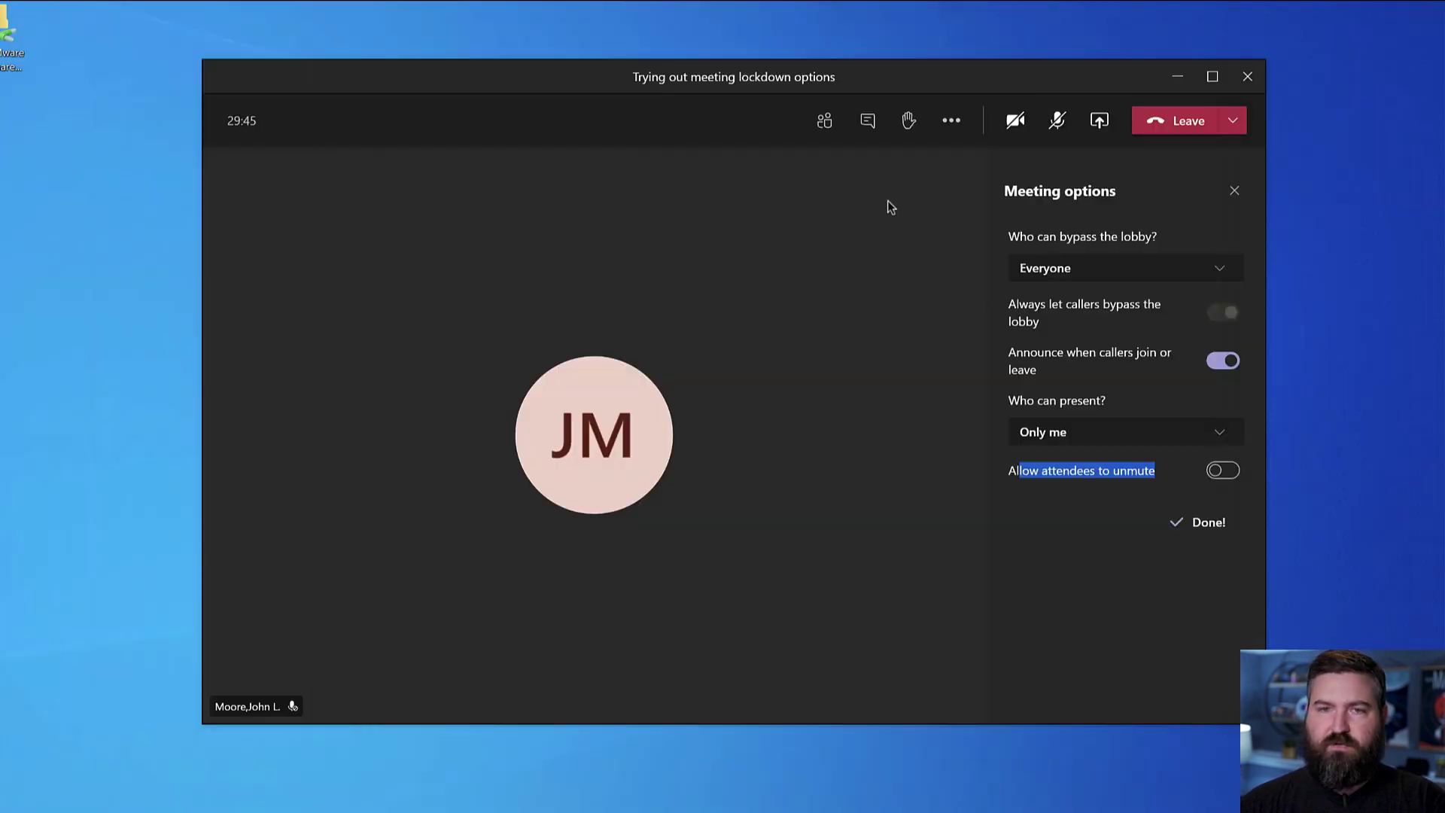
Step: Check the attendee's entry in the participants list, and raise a hand from the attendee's own meeting window
click(810, 120)
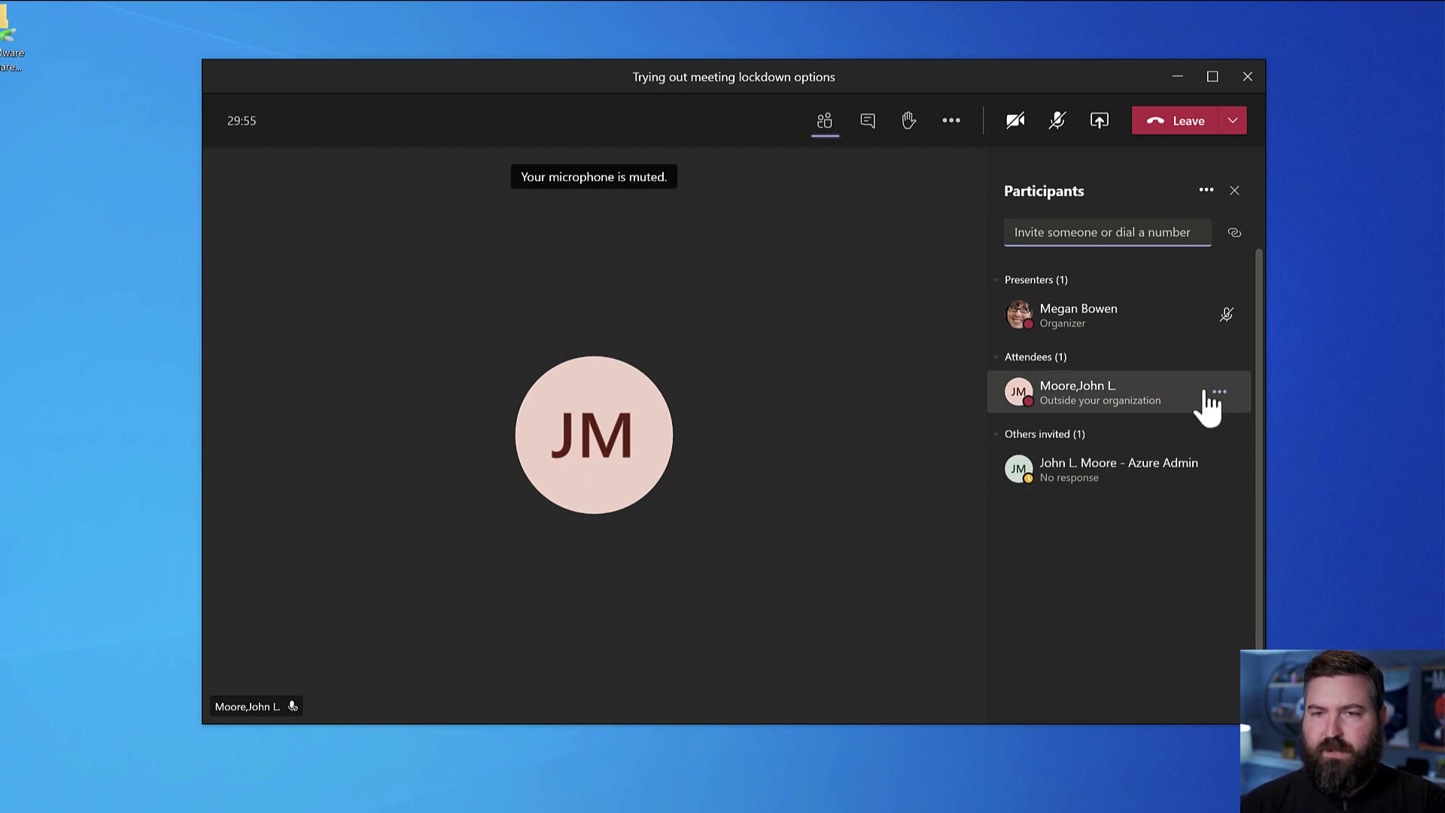
click(1213, 392)
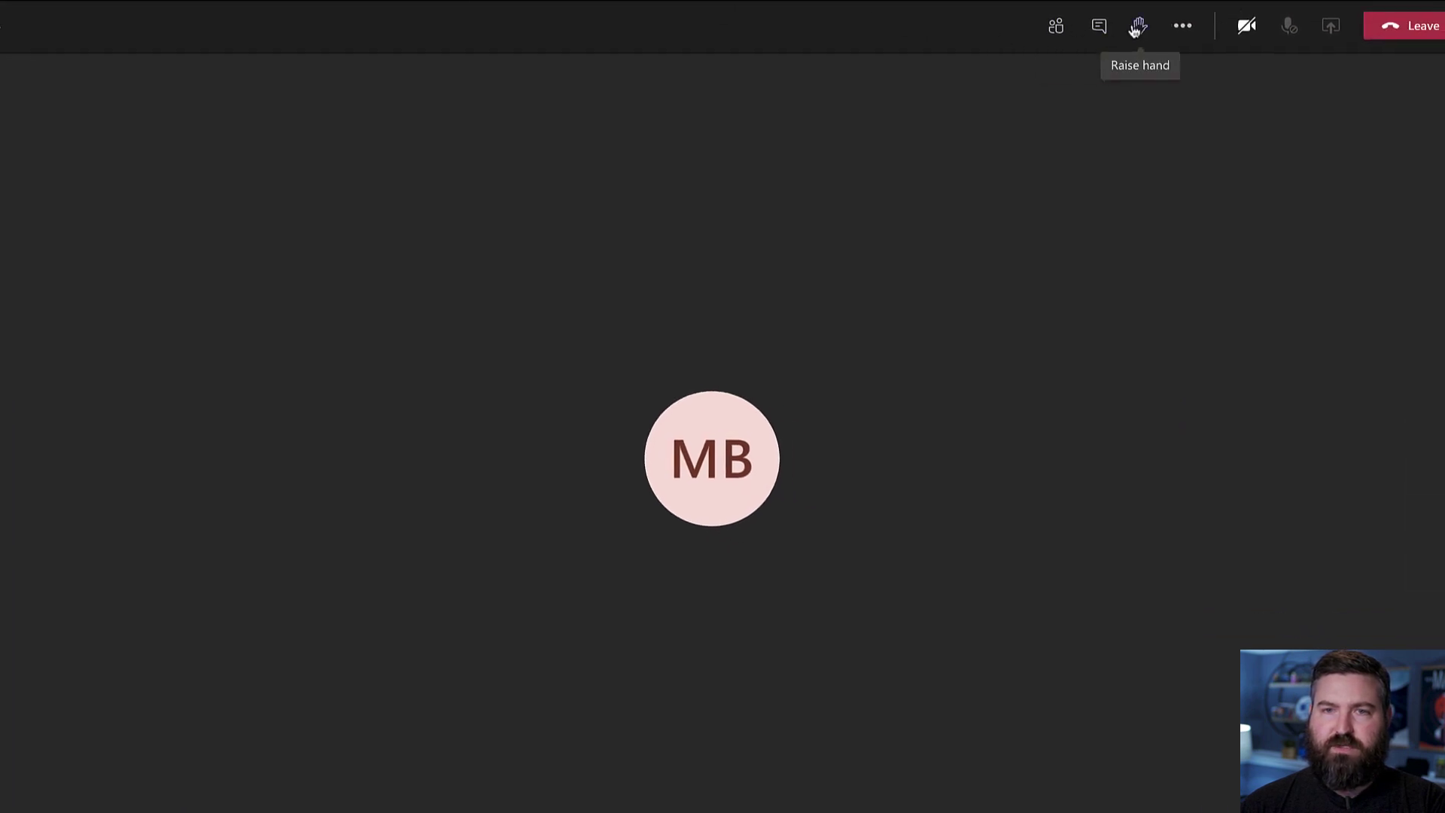
click(1138, 30)
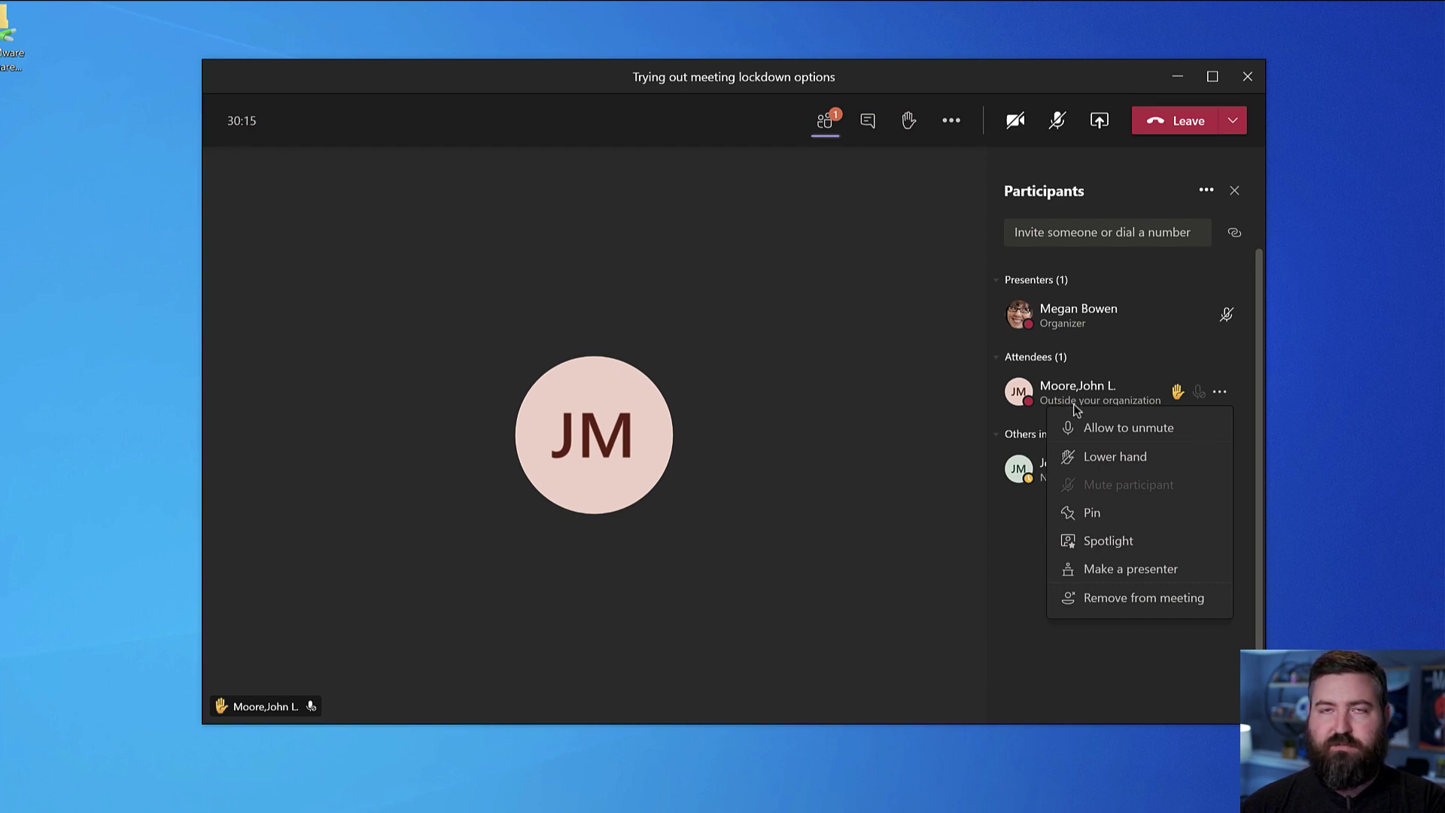
Step: Allow the attendee with the raised hand to unmute from the organizer's participants list
click(887, 411)
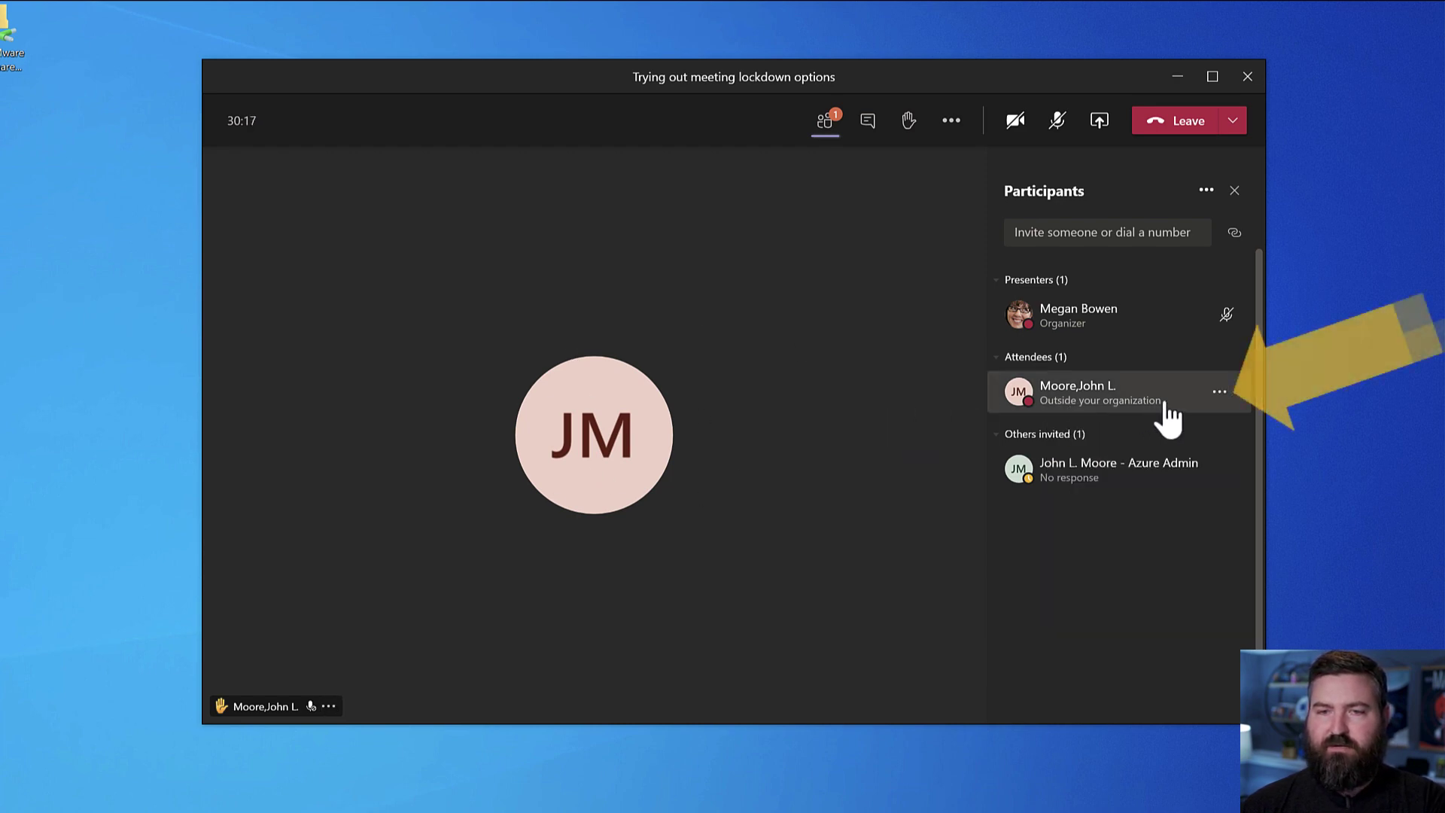
click(1218, 392)
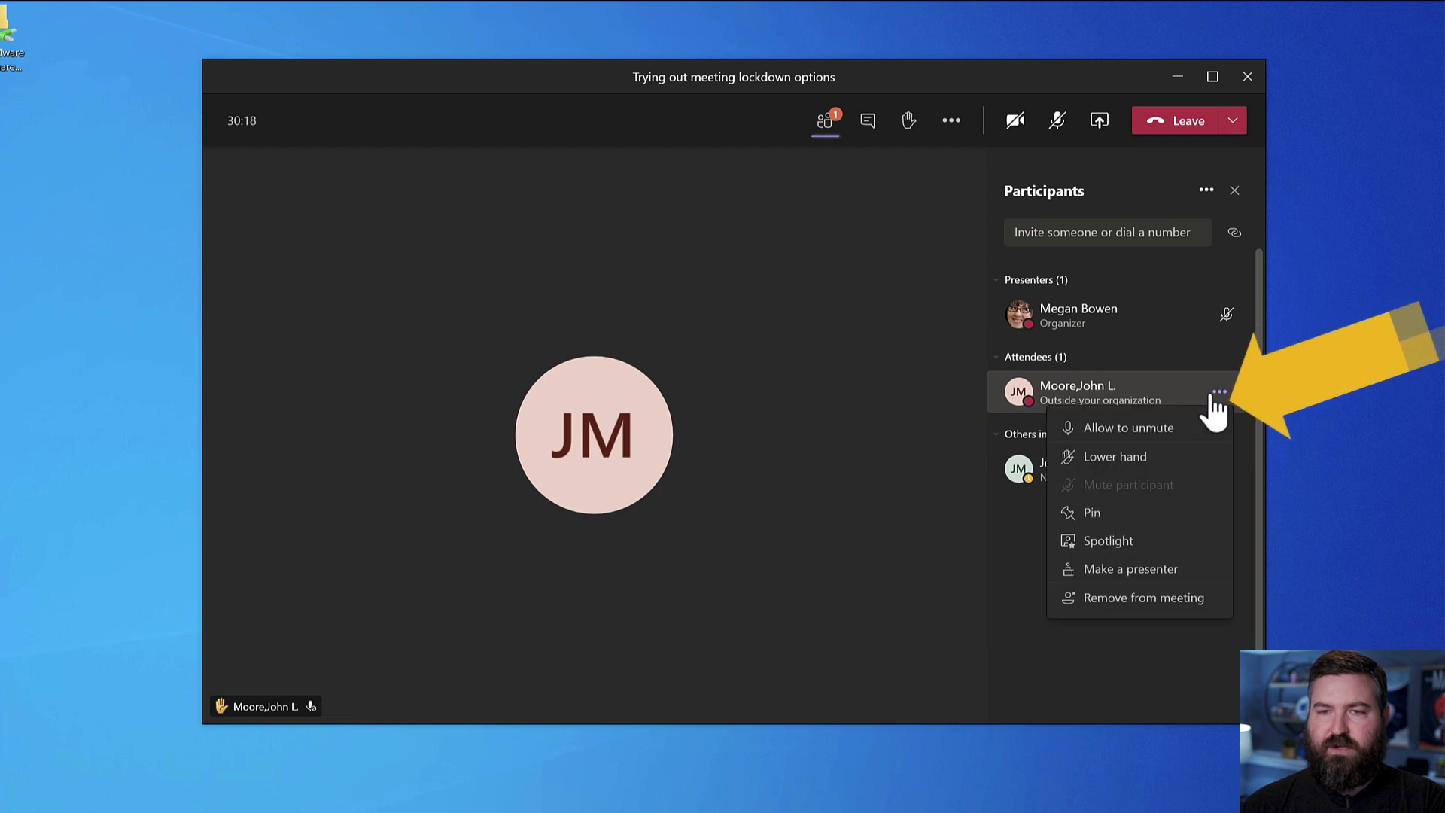
click(1131, 429)
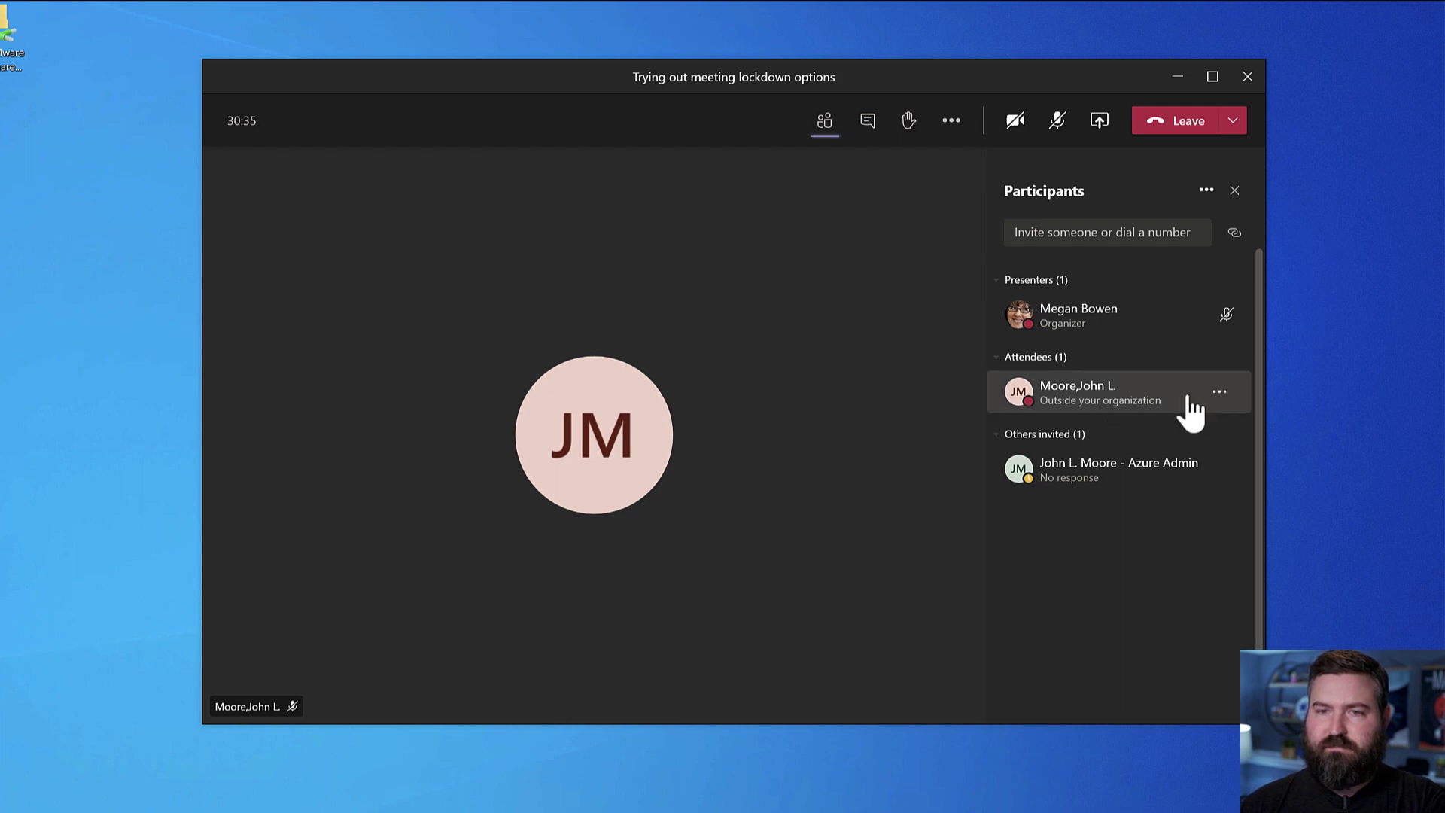
Step: Revoke the attendee's permission to unmute in the participants list
click(1220, 392)
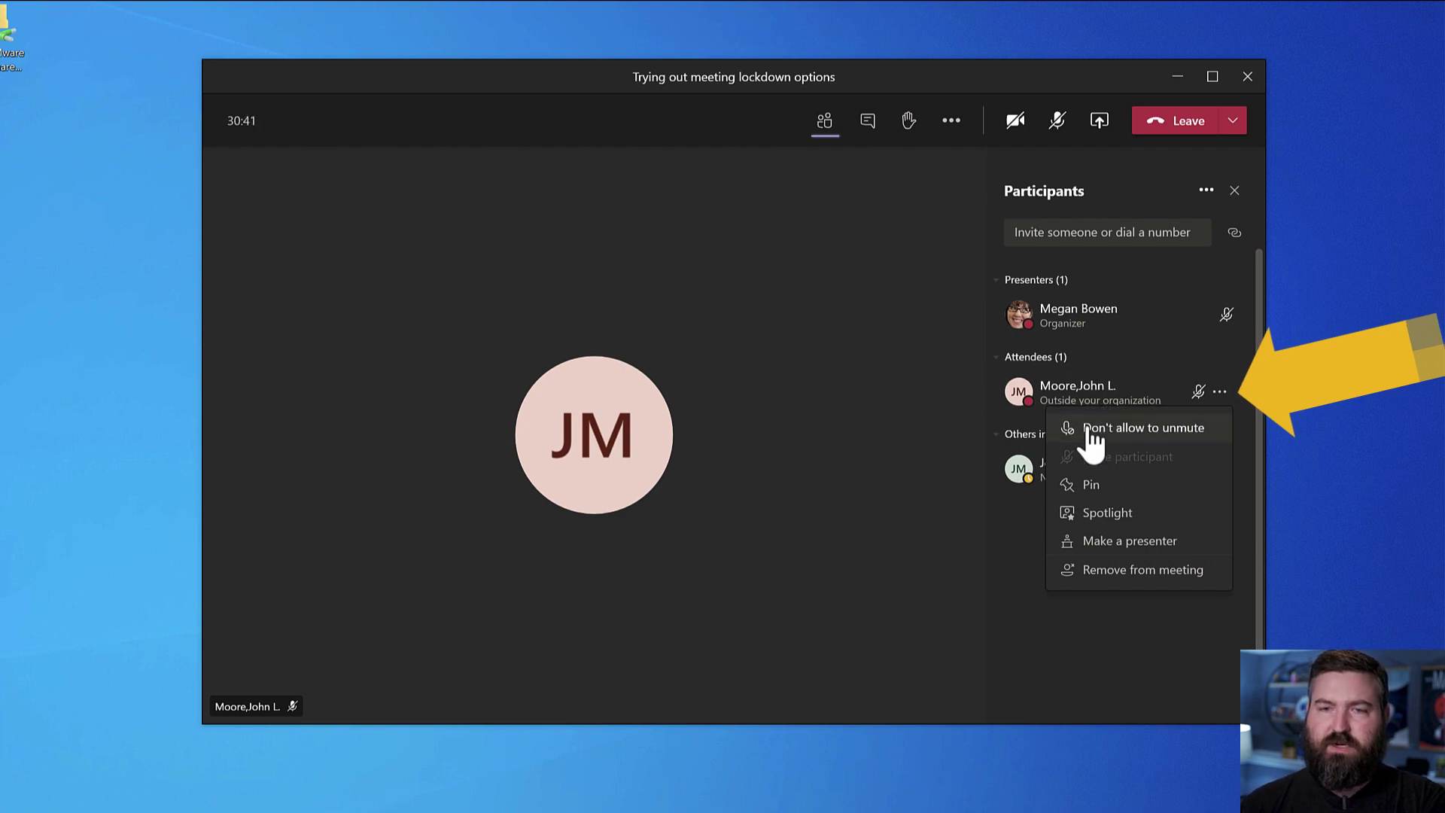
click(1138, 441)
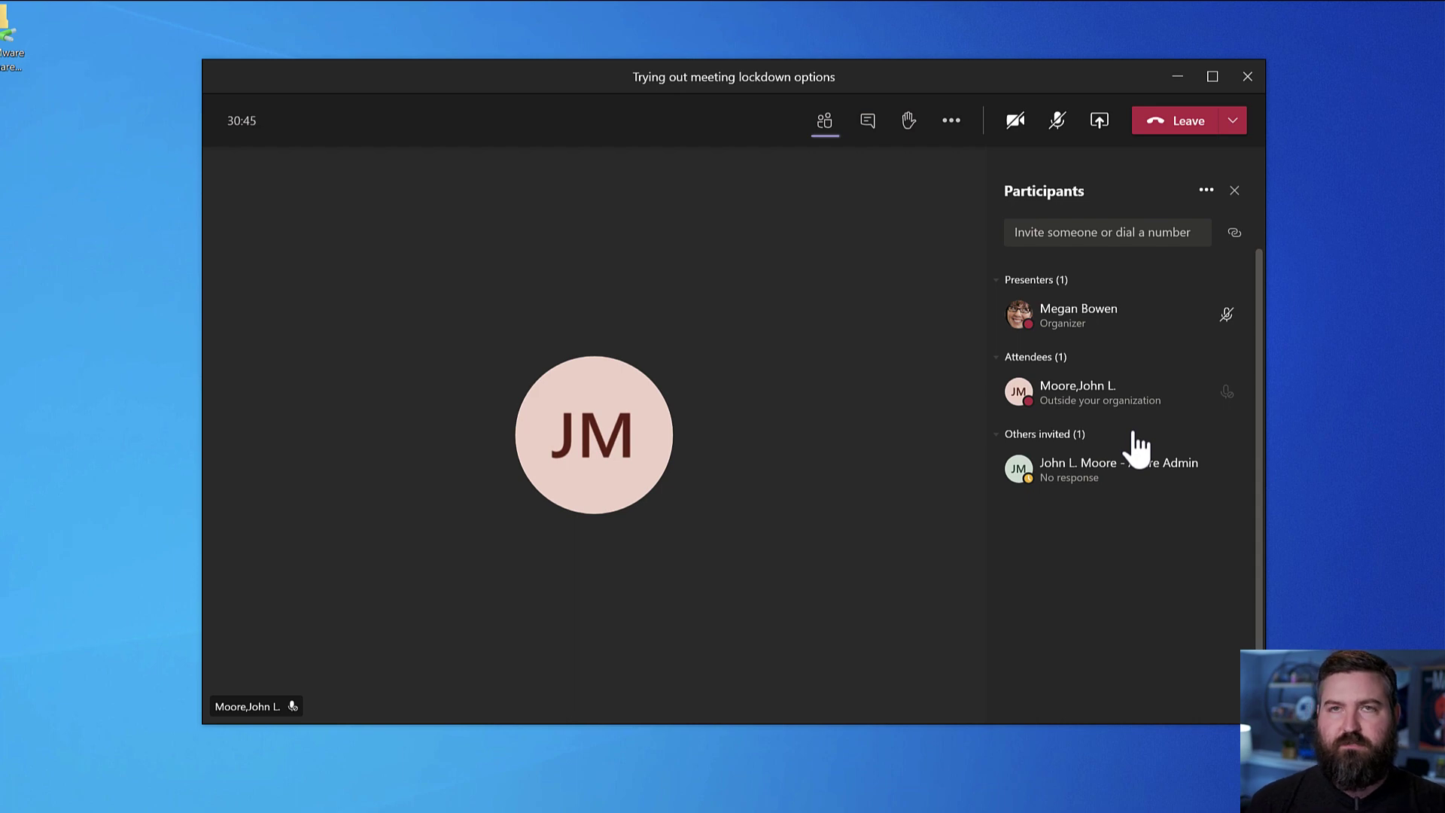